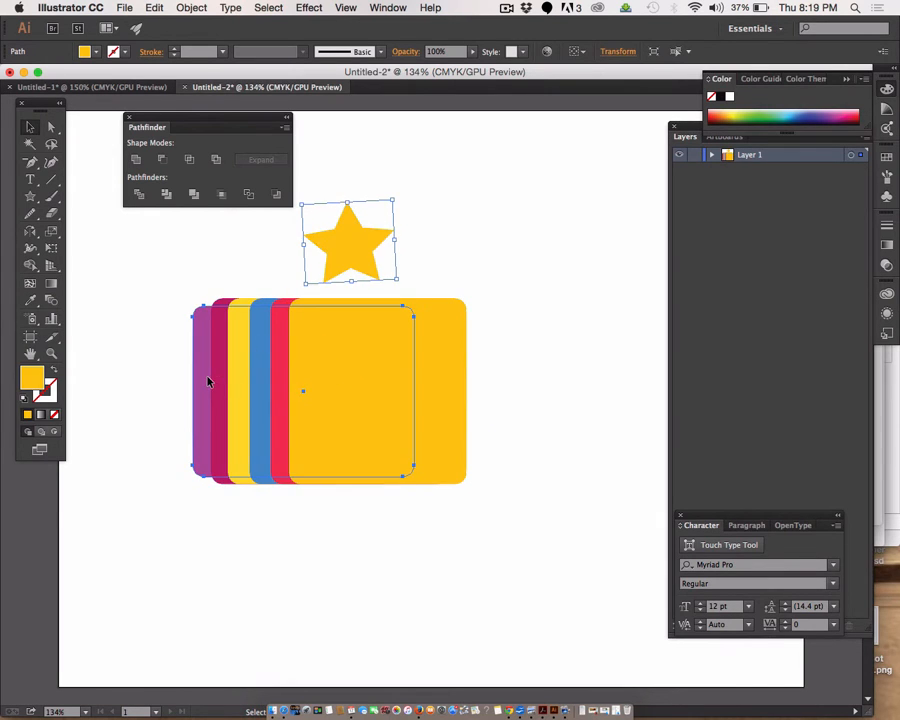
# Step: Stretch the purple rounded rectangle vertically towards the height of the neighbouring coloured rectangles
pyautogui.click(206, 379)
pyautogui.moveTo(304, 305); pyautogui.dragTo(304, 298)
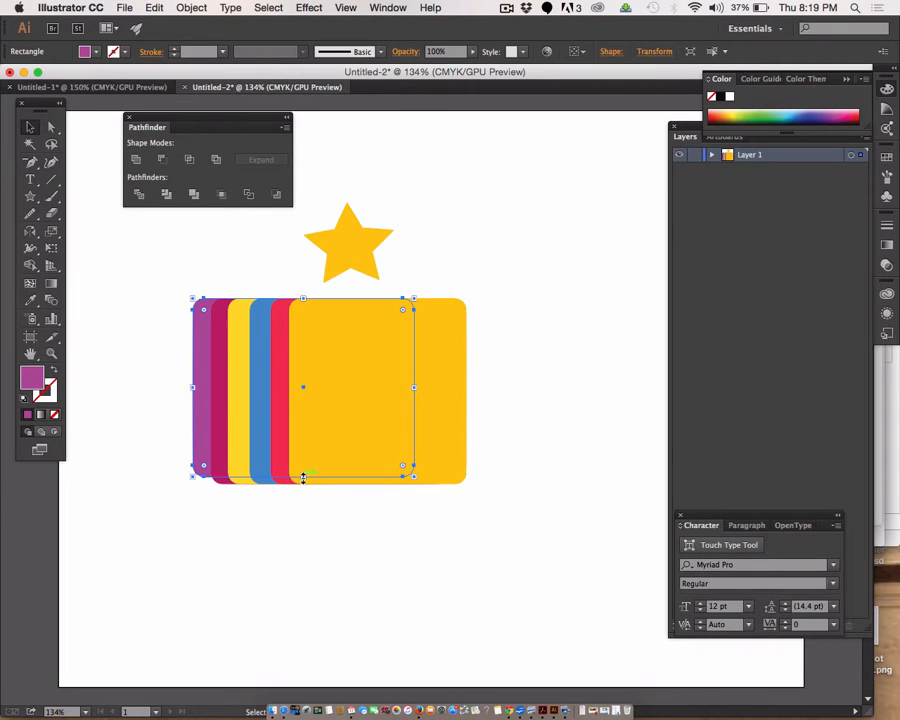
pyautogui.moveTo(300, 478); pyautogui.dragTo(302, 489)
pyautogui.click(335, 487)
# Step: Move the star over the coloured stripes and delete the large orange-yellow rounded rectangle in front
pyautogui.moveTo(348, 257); pyautogui.dragTo(250, 401)
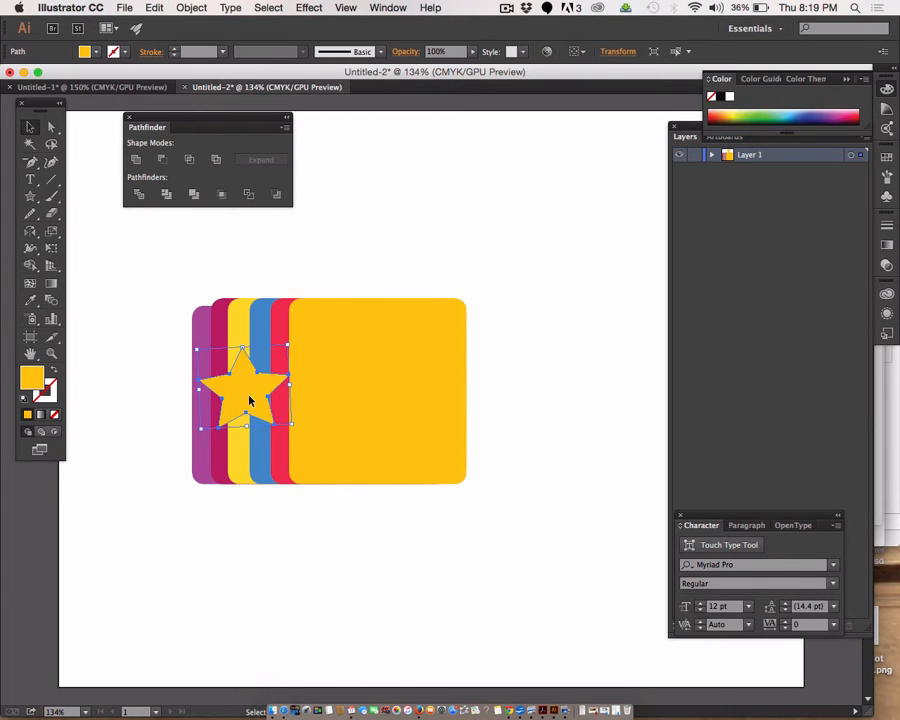
pyautogui.click(416, 409)
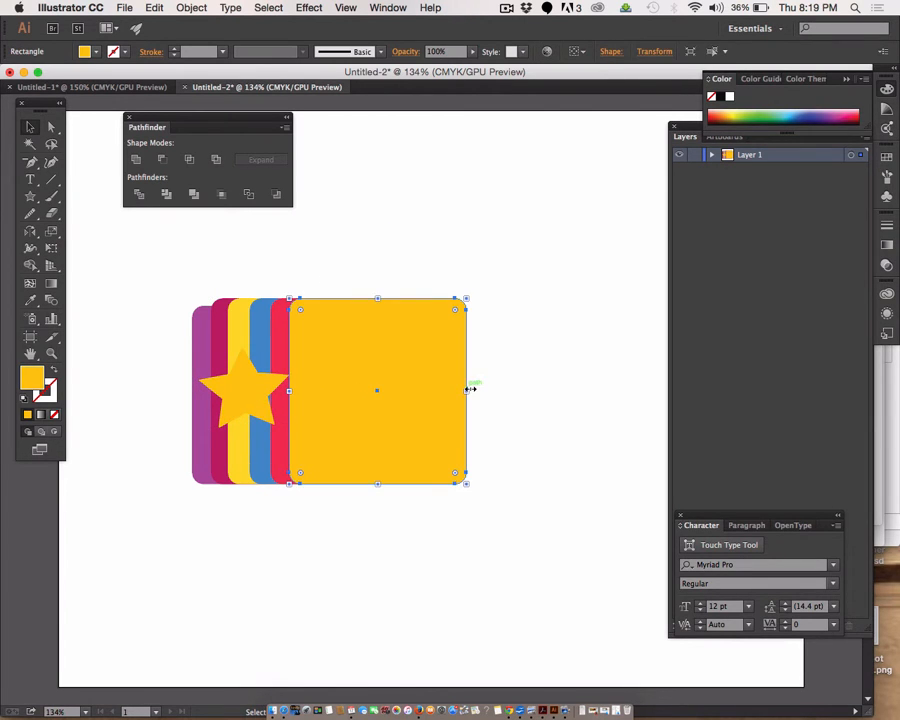
pyautogui.press('Delete')
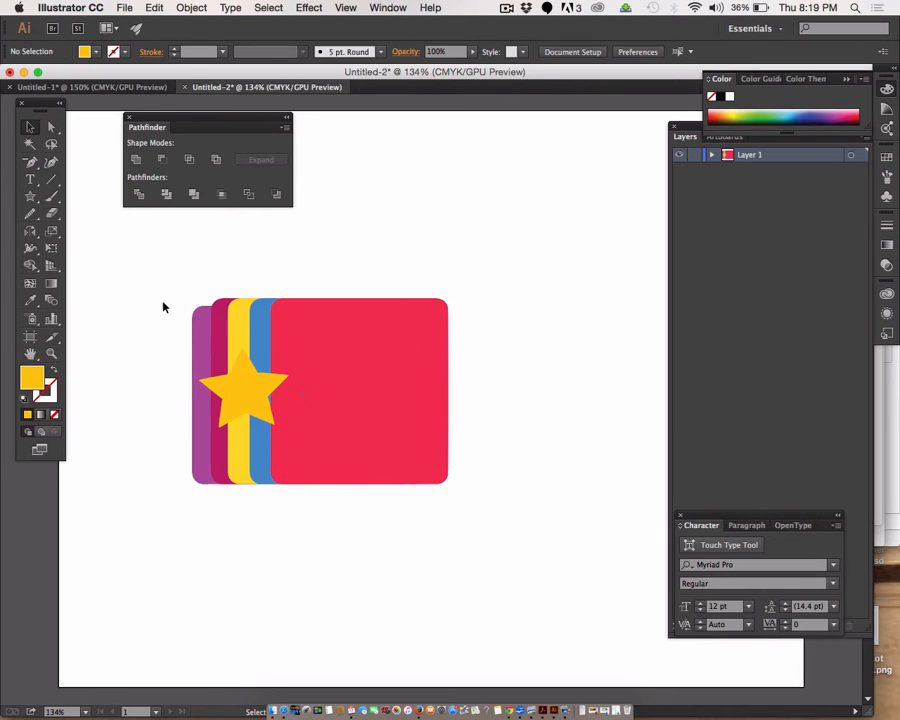
# Step: Clip the coloured rounded rectangles to the star shape with a clipping mask made from all the artwork
pyautogui.moveTo(149, 281); pyautogui.dragTo(522, 524)
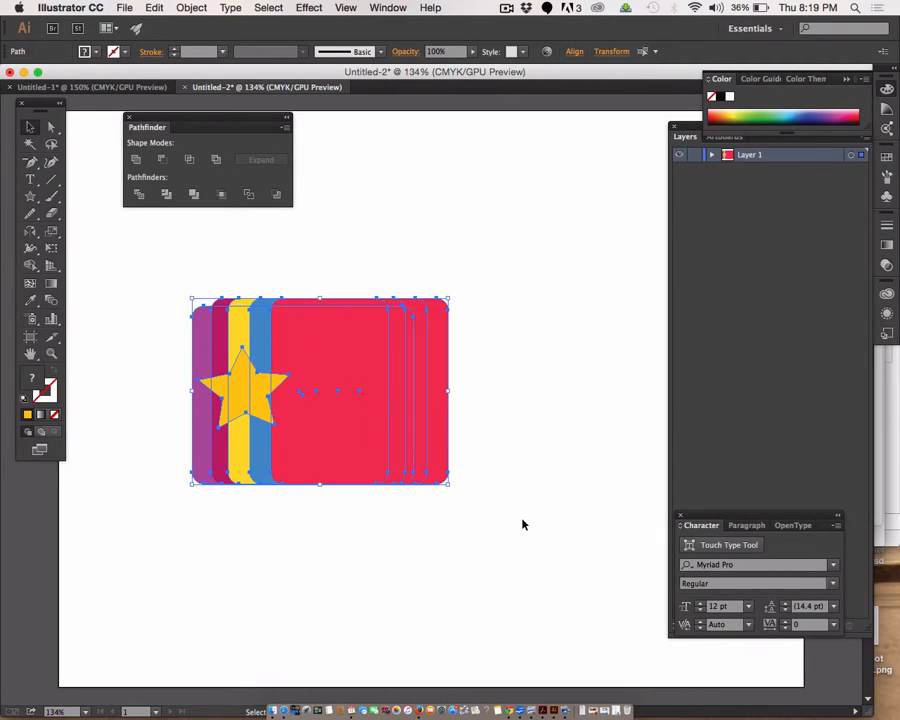
pyautogui.click(192, 8)
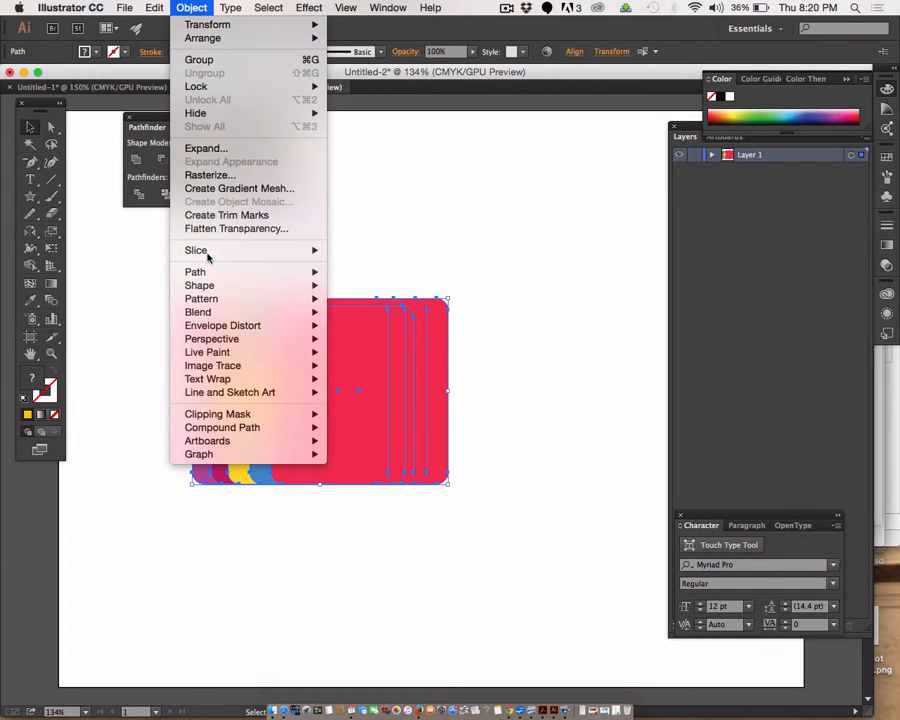
pyautogui.moveTo(216, 416)
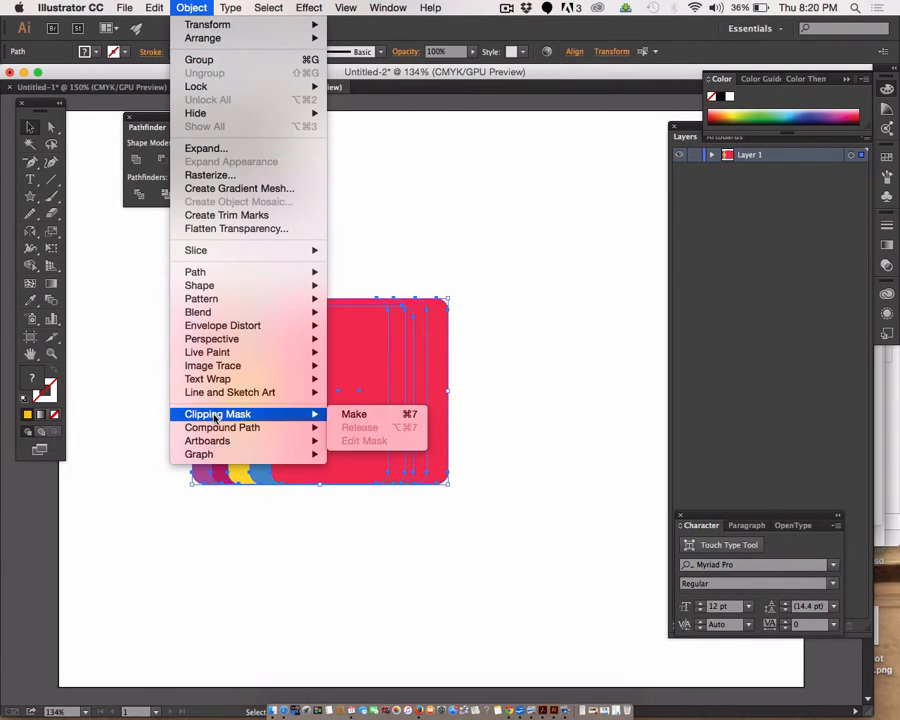
pyautogui.click(356, 414)
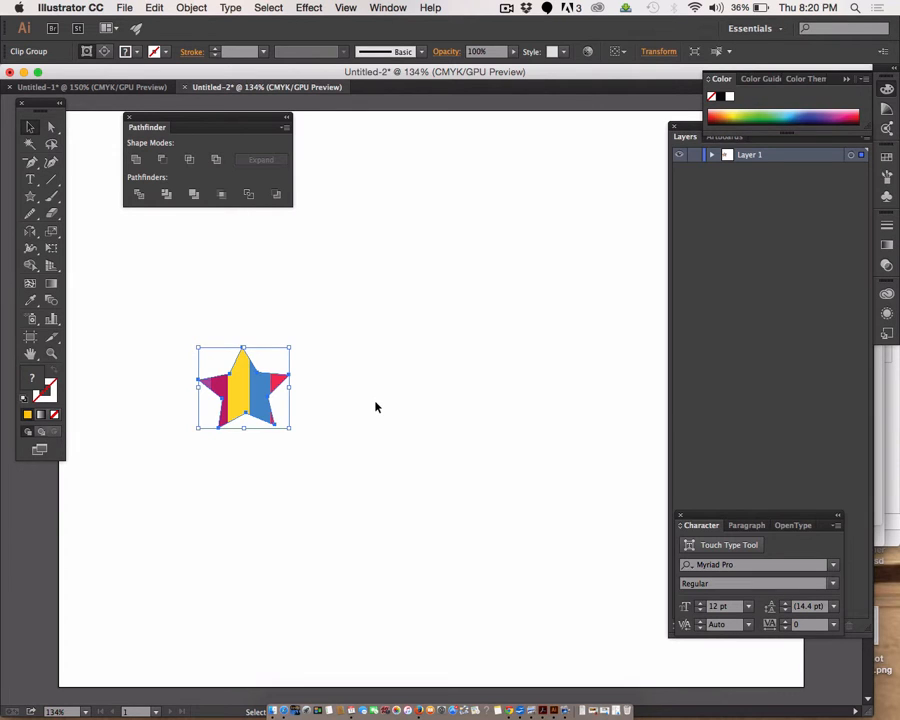
pyautogui.click(320, 396)
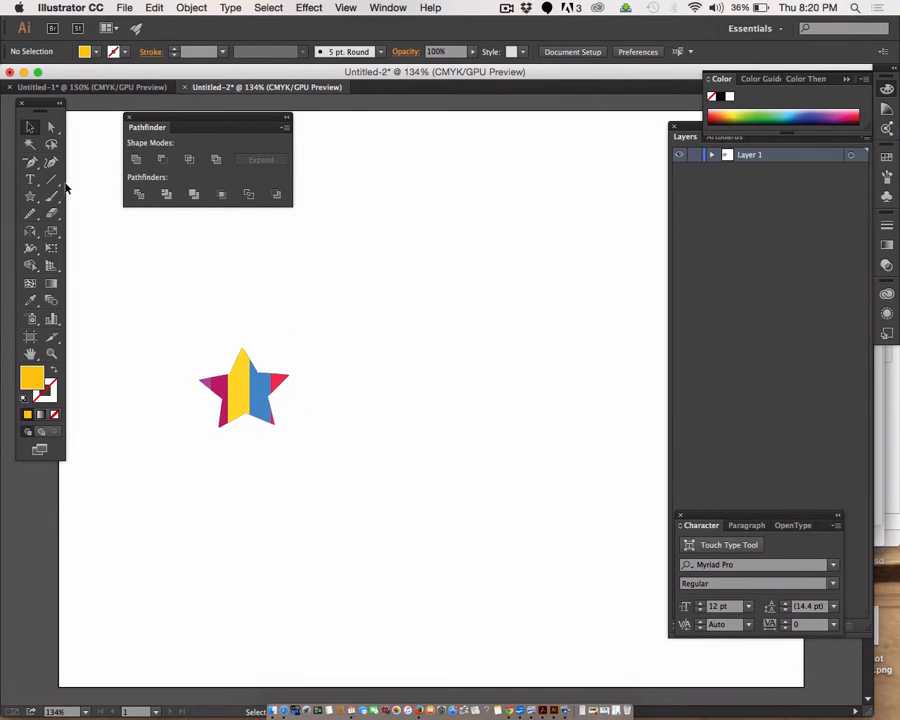
# Step: Move the striped star up and to the left on the artboard, just below the Pathfinder panel
pyautogui.click(33, 181)
pyautogui.press('v')
pyautogui.moveTo(192, 345); pyautogui.dragTo(377, 480)
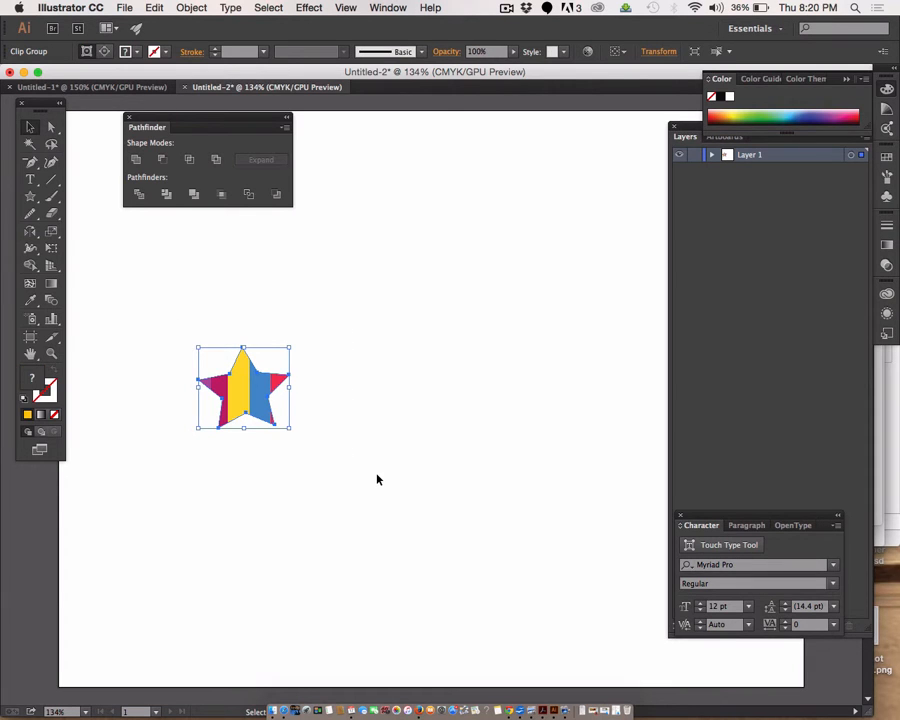
pyautogui.moveTo(258, 407); pyautogui.dragTo(159, 287)
pyautogui.click(208, 372)
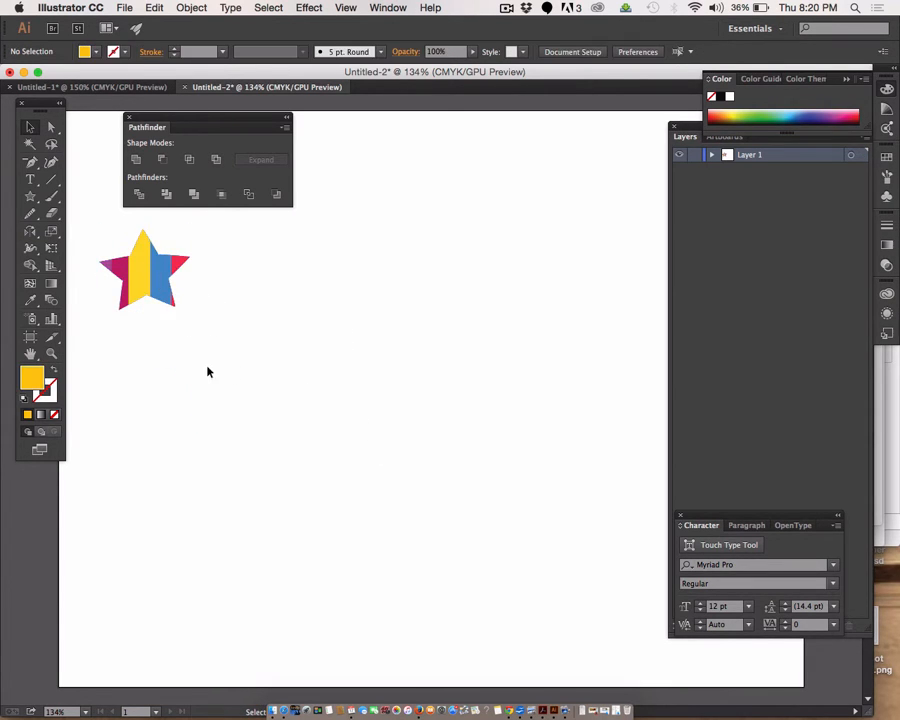
# Step: Draw a wide rectangle with the Rectangle tool in the empty area to the right of the striped star
pyautogui.click(30, 196)
pyautogui.click(86, 197)
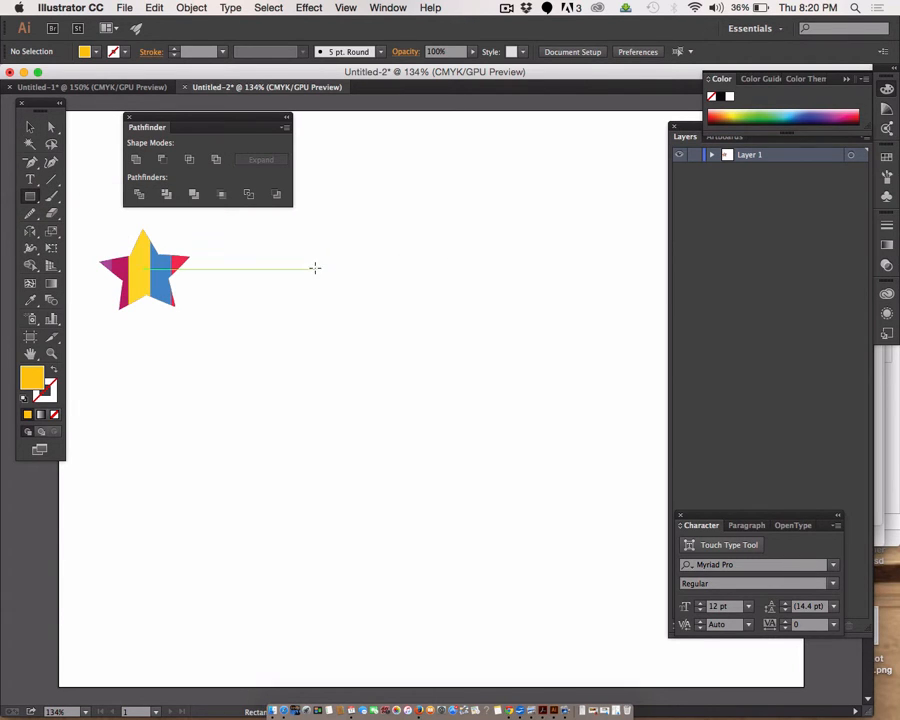
pyautogui.moveTo(315, 269); pyautogui.dragTo(604, 427)
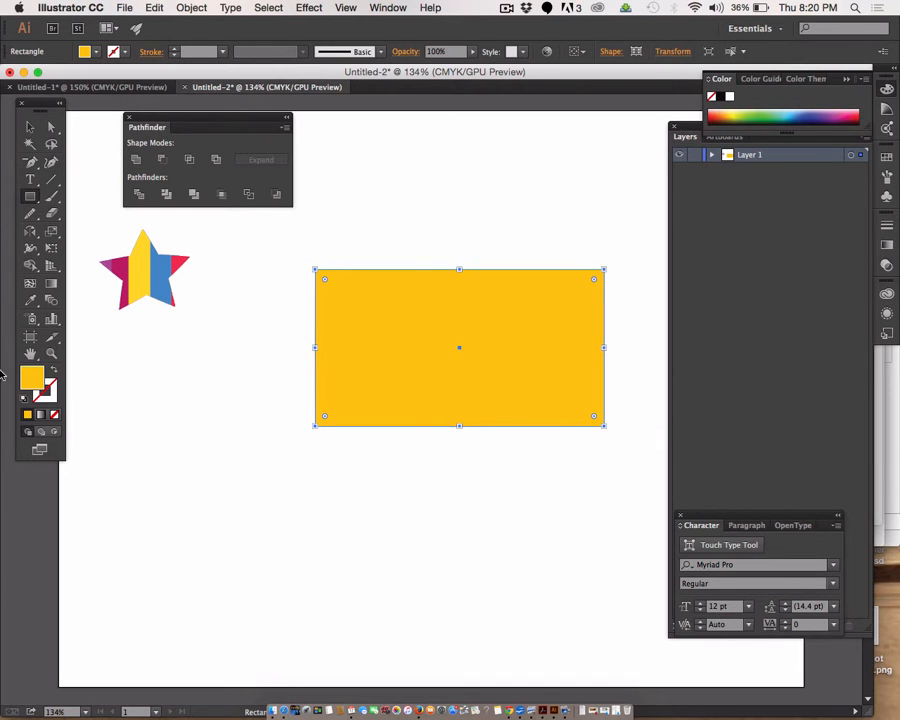
# Step: Fill the new rectangle with a Linear gradient, with the Gradient settings floating above it
pyautogui.click(52, 285)
pyautogui.doubleClick(52, 285)
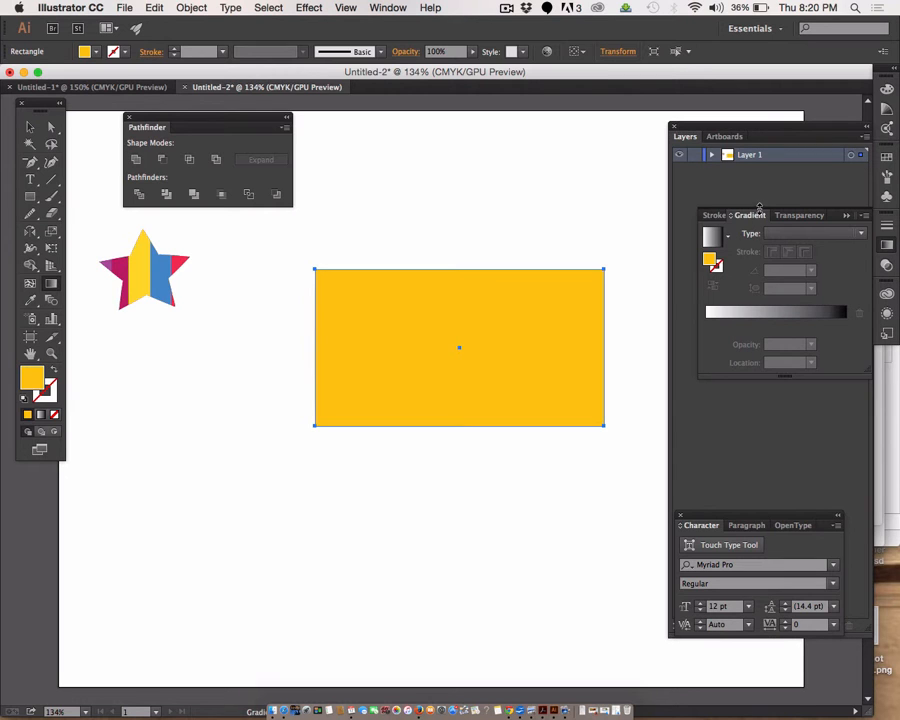
pyautogui.moveTo(750, 215)
pyautogui.mouseDown()
pyautogui.moveTo(610, 163)
pyautogui.moveTo(411, 64)
pyautogui.mouseUp()
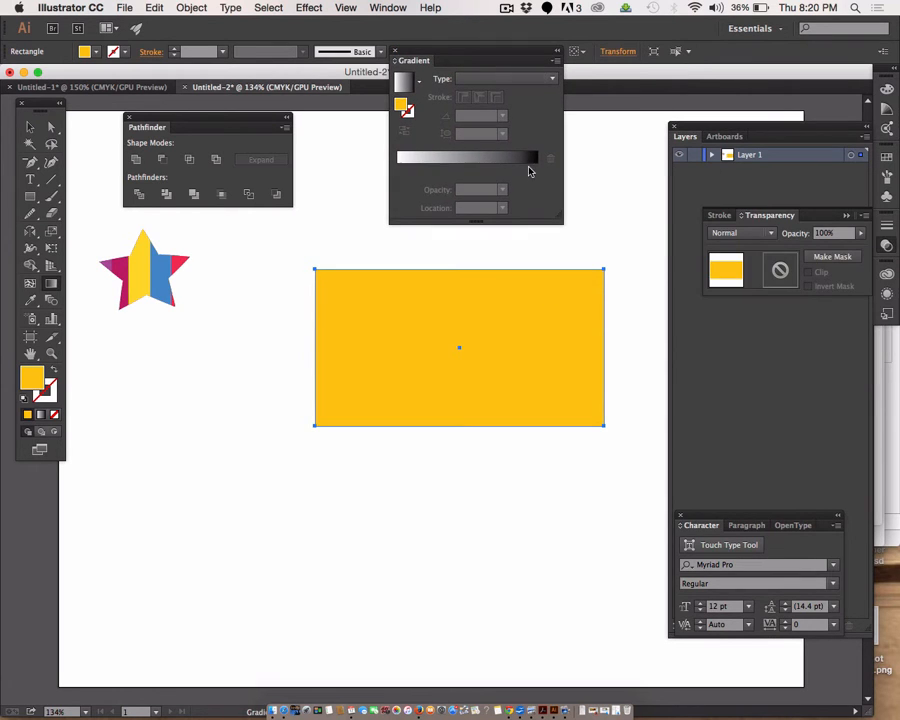
pyautogui.click(469, 80)
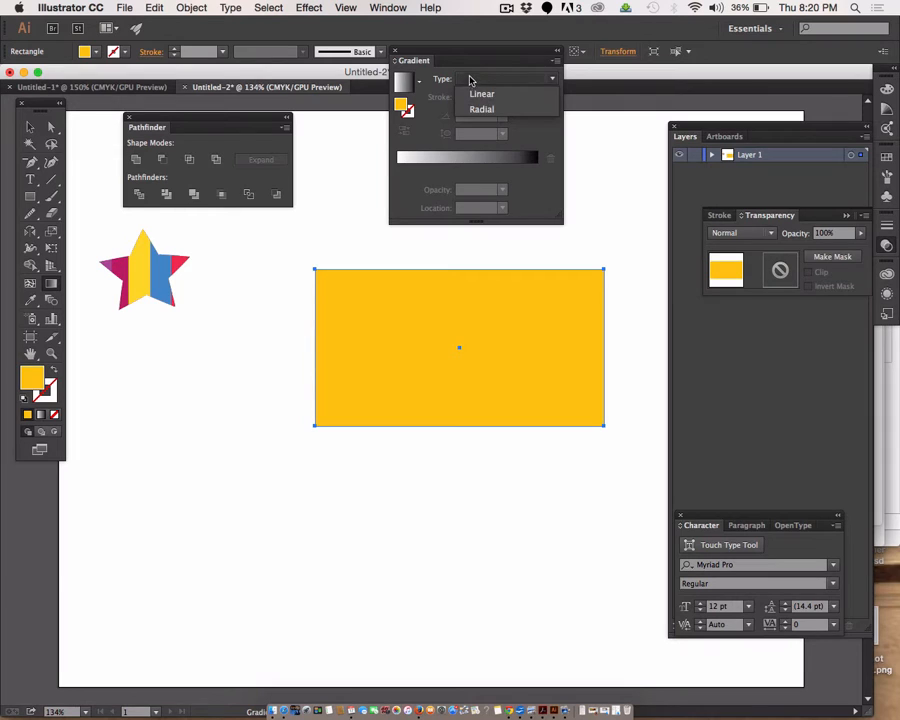
pyautogui.click(479, 95)
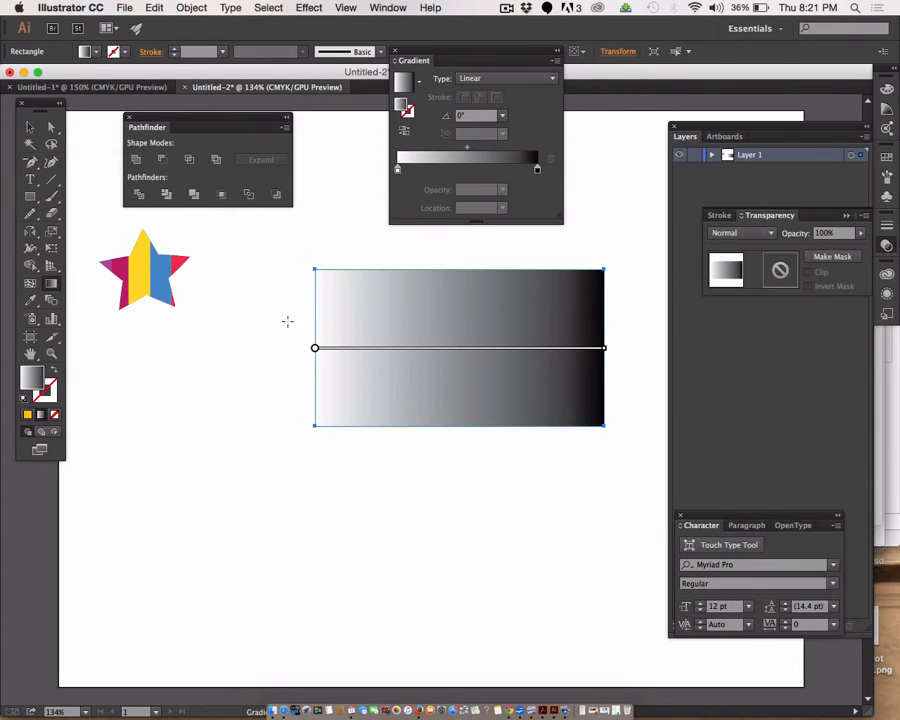
# Step: Recolour the rectangle's gradient to run from a light blue start stop to a dark blue end stop
pyautogui.click(538, 171)
pyautogui.doubleClick(538, 171)
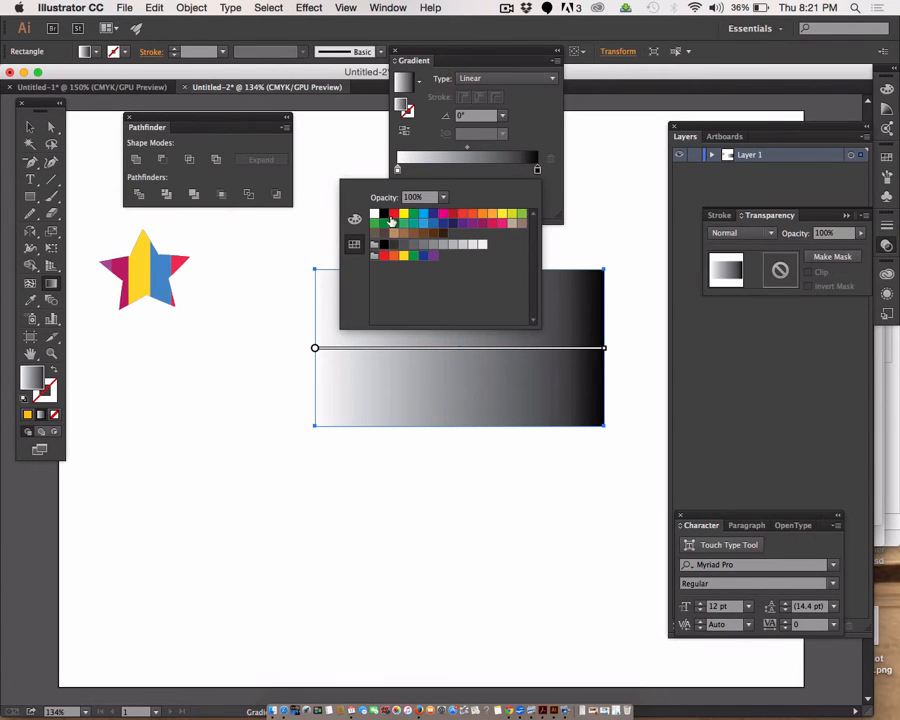
pyautogui.click(434, 215)
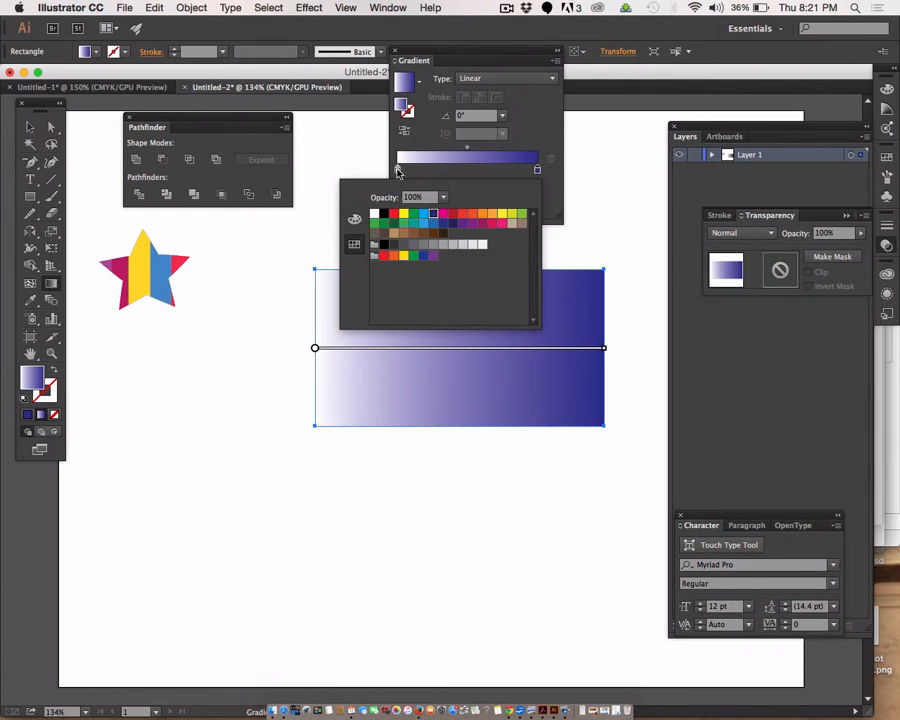
pyautogui.click(398, 170)
pyautogui.doubleClick(397, 170)
pyautogui.click(424, 215)
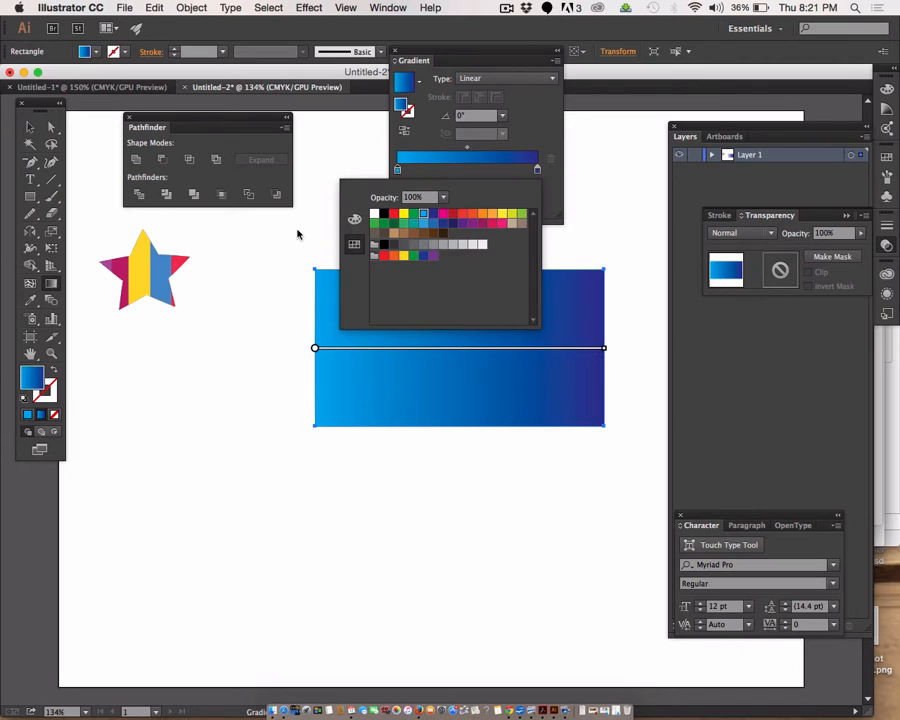
pyautogui.click(274, 268)
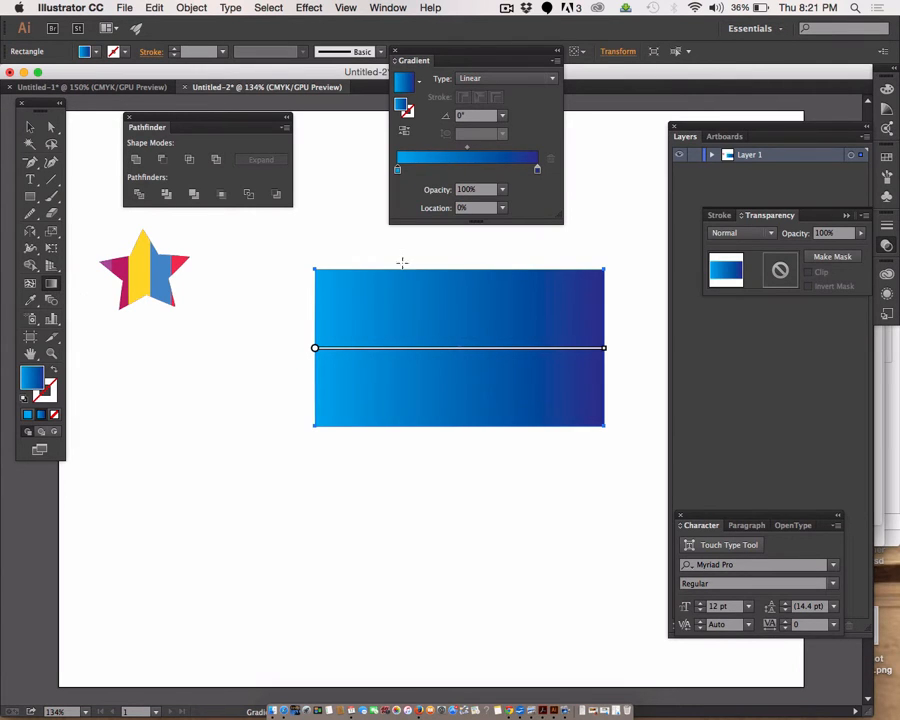
# Step: Redirect the rectangle's gradient vertically, from light blue at its top edge to dark blue at its bottom edge
pyautogui.moveTo(426, 268); pyautogui.dragTo(426, 425)
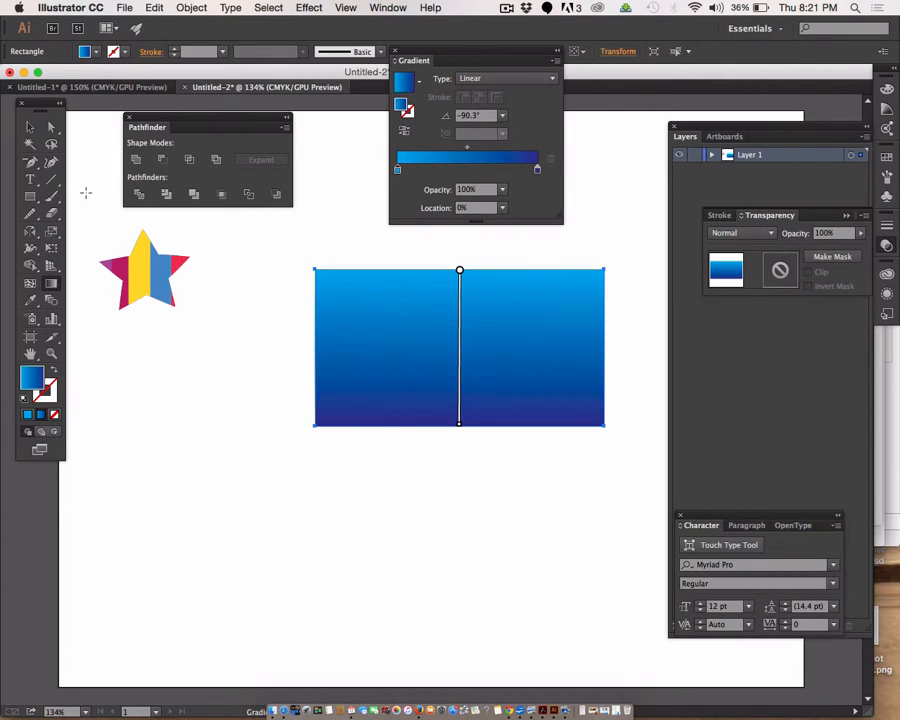
pyautogui.click(29, 129)
pyautogui.click(254, 457)
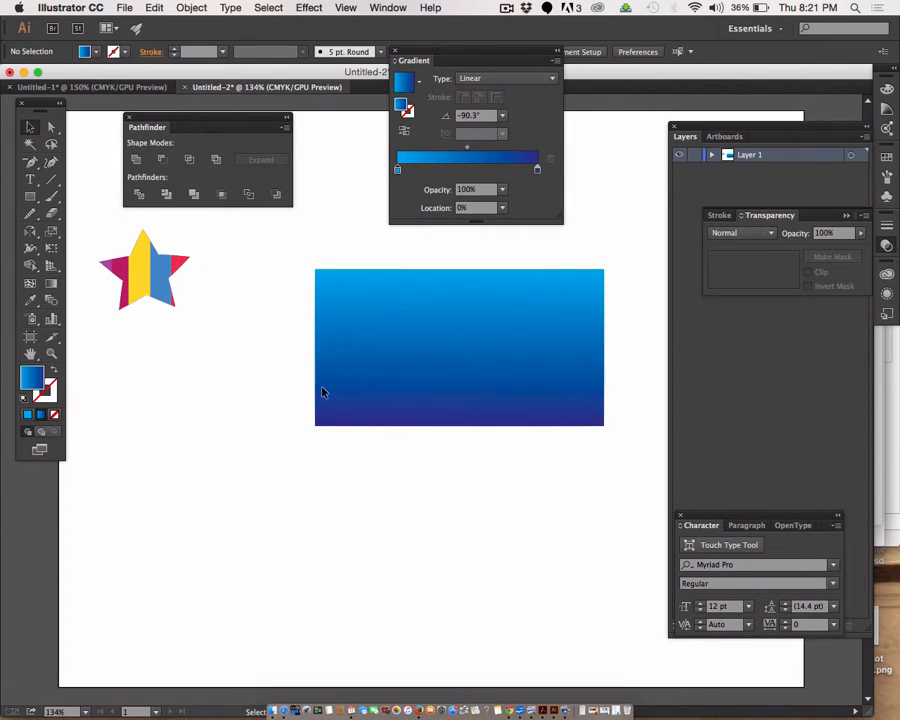
# Step: Draw a second rectangle of similar size with the same blue gradient and place it flush below the first
pyautogui.click(410, 380)
pyautogui.moveTo(30, 200); pyautogui.dragTo(80, 195)
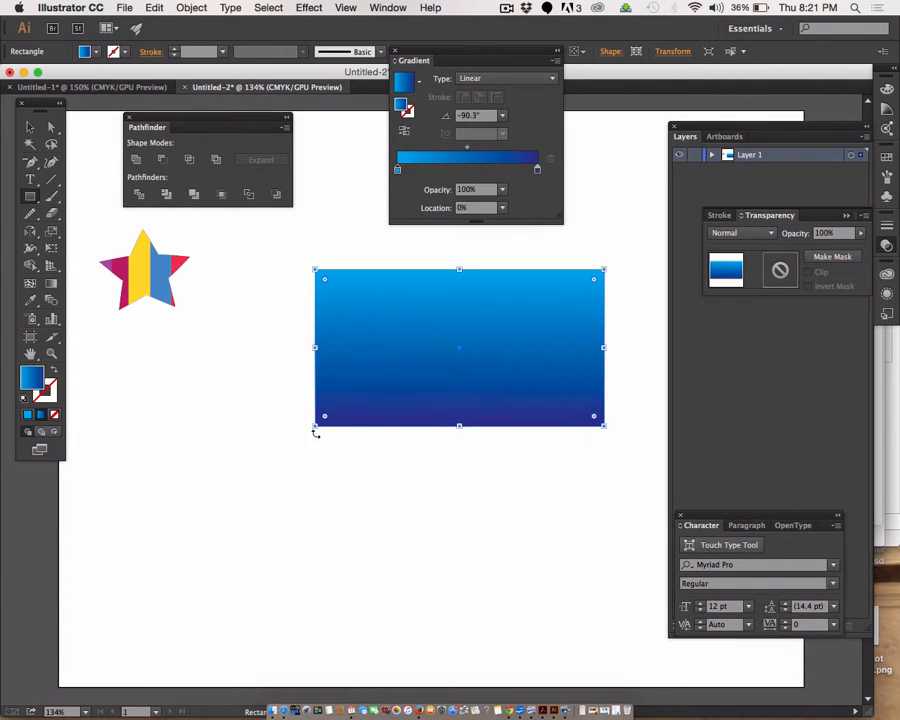
pyautogui.moveTo(318, 436); pyautogui.dragTo(612, 587)
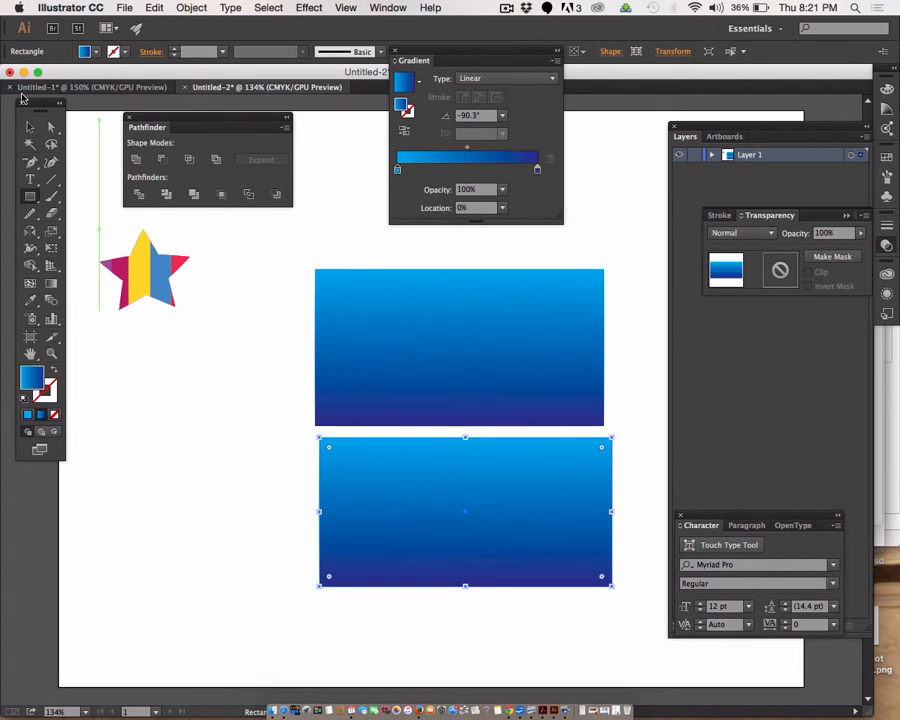
pyautogui.click(29, 129)
pyautogui.moveTo(410, 503)
pyautogui.mouseDown()
pyautogui.moveTo(410, 488)
pyautogui.moveTo(400, 508)
pyautogui.mouseUp()
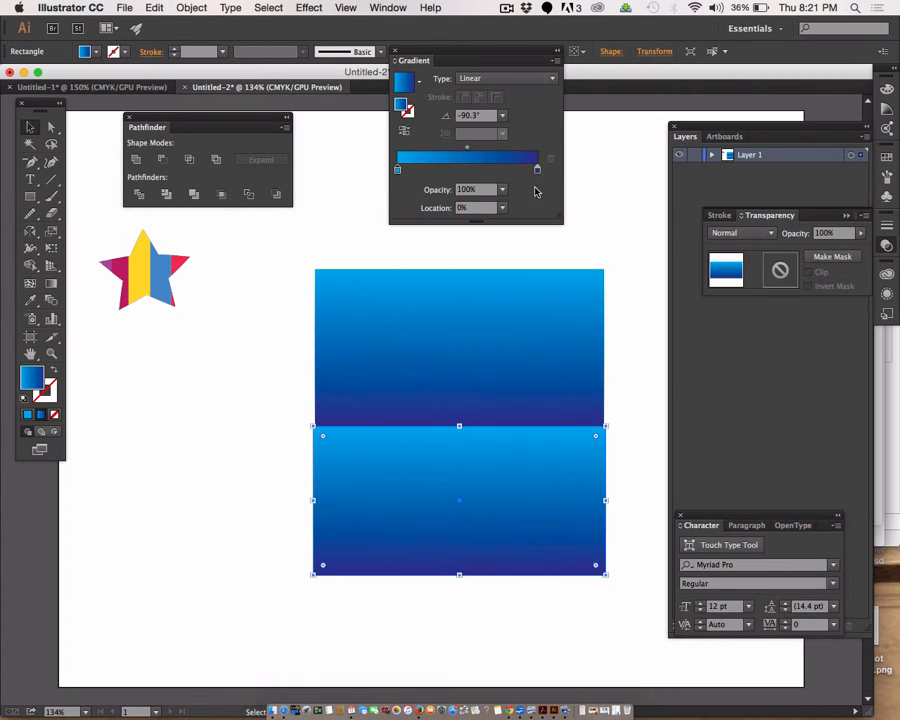
# Step: Recolour the lower rectangle's gradient with a yellow start stop and an orange end stop
pyautogui.doubleClick(397, 172)
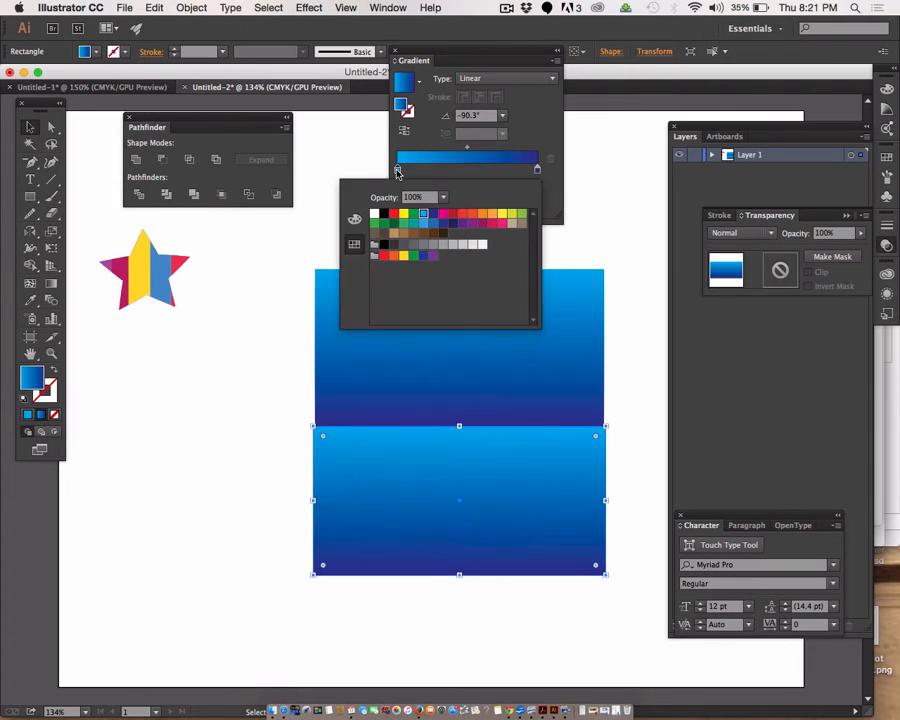
pyautogui.click(502, 213)
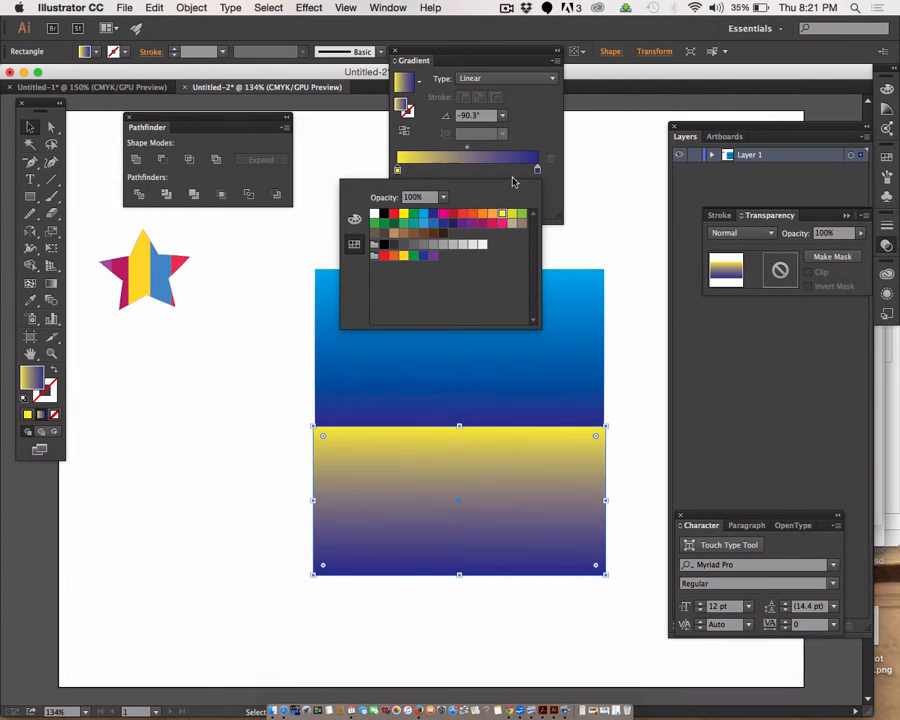
pyautogui.click(537, 172)
pyautogui.doubleClick(537, 170)
pyautogui.click(485, 213)
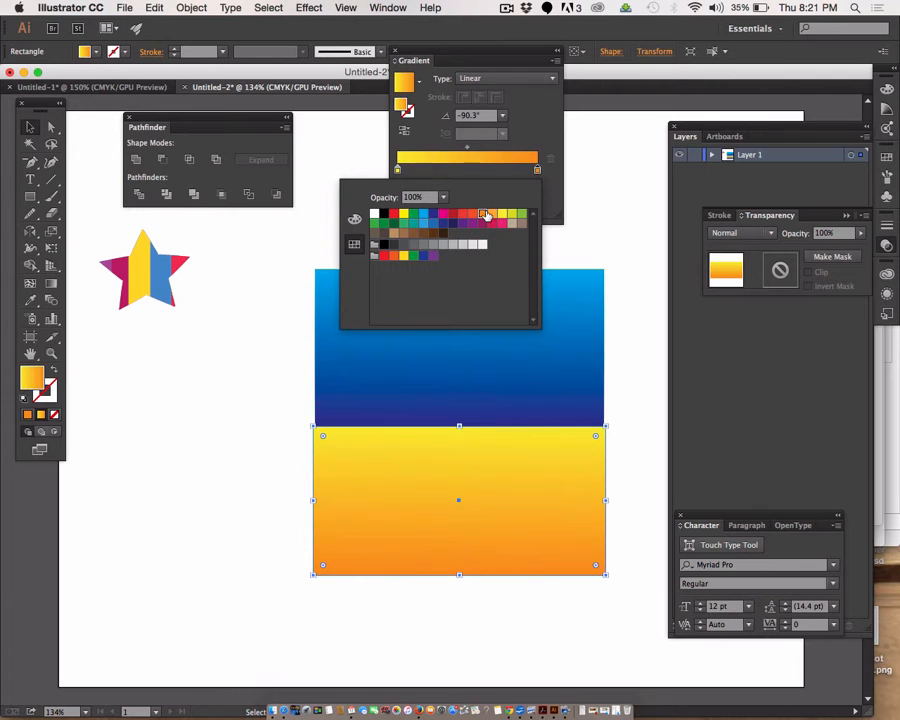
pyautogui.click(265, 361)
pyautogui.click(250, 394)
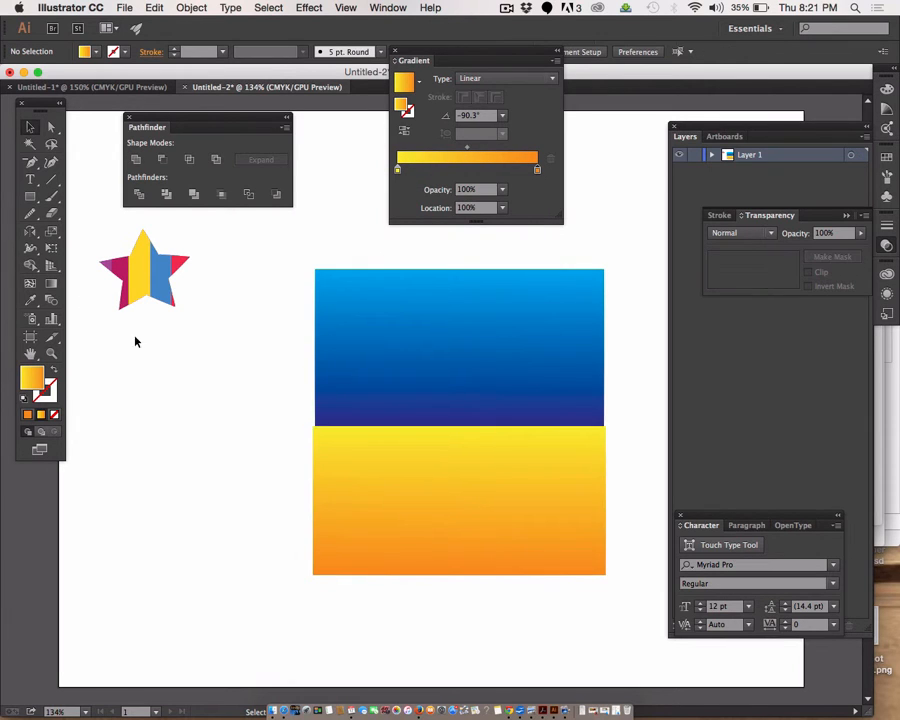
# Step: Draw a large, nearly circular ellipse centred over both gradient rectangles
pyautogui.moveTo(31, 201); pyautogui.dragTo(74, 229)
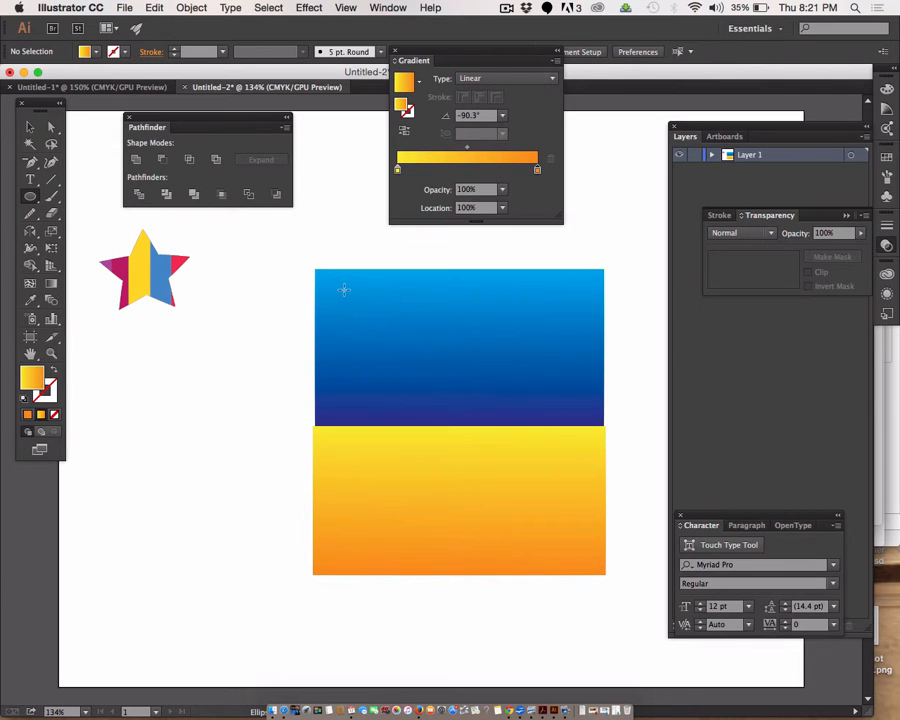
pyautogui.moveTo(344, 291); pyautogui.dragTo(577, 549)
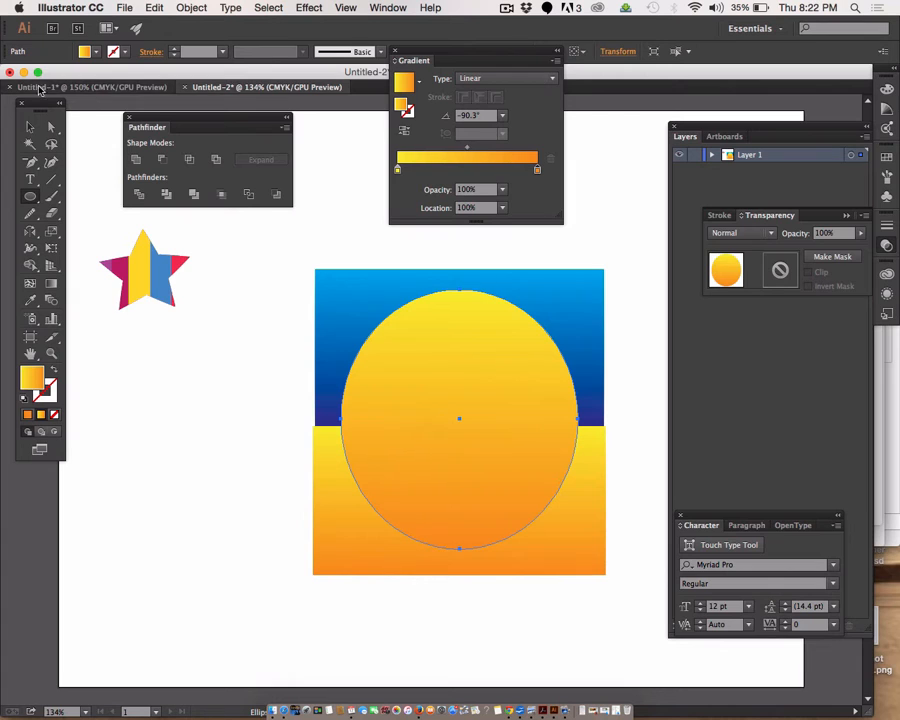
pyautogui.press('v')
# Step: Make a clipping mask from the ellipse and the two gradient rectangles
pyautogui.moveTo(324, 230); pyautogui.dragTo(436, 597)
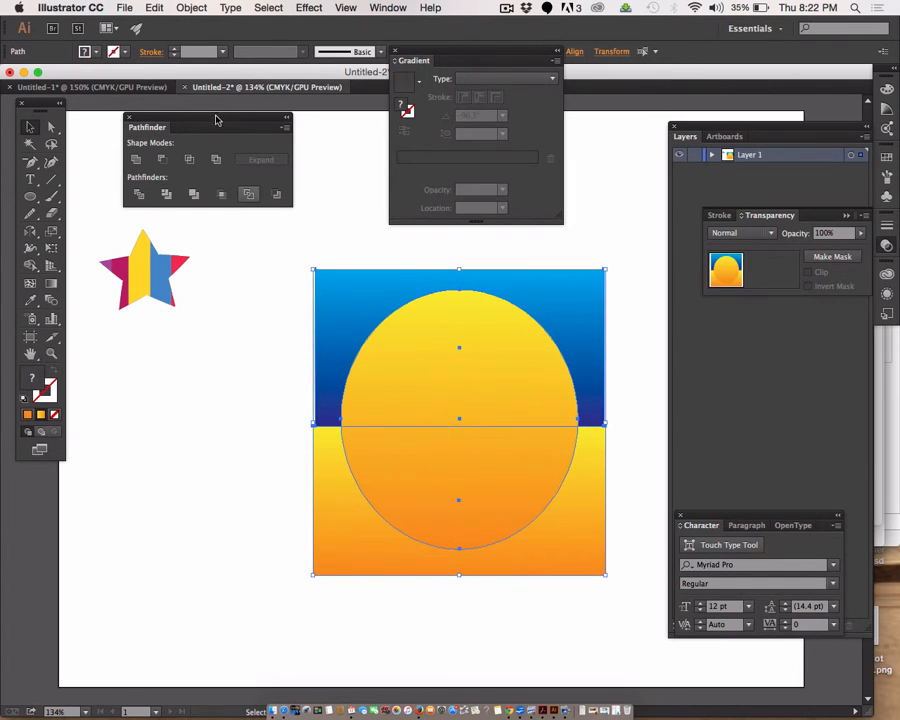
pyautogui.click(191, 8)
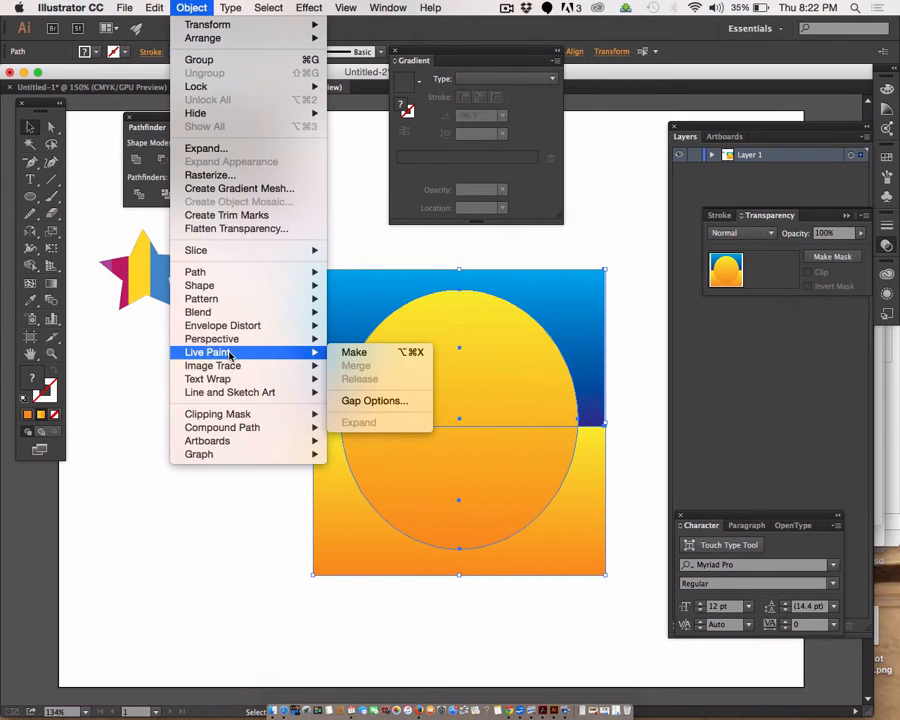
pyautogui.moveTo(311, 414)
pyautogui.click(355, 414)
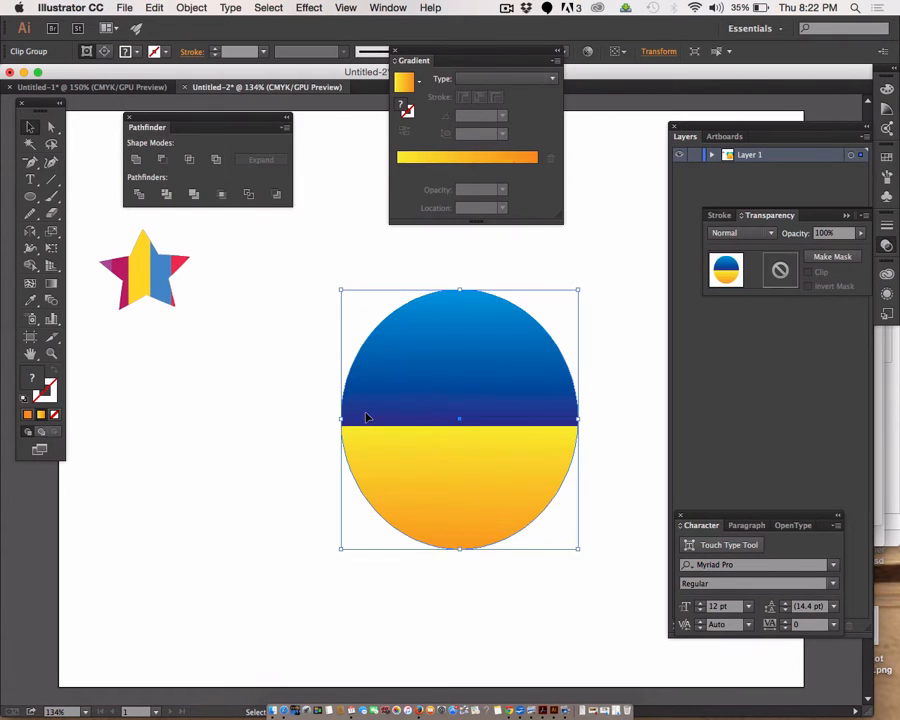
# Step: Undo the clipping mask made from the ellipse and the two gradient rectangles
pyautogui.click(222, 484)
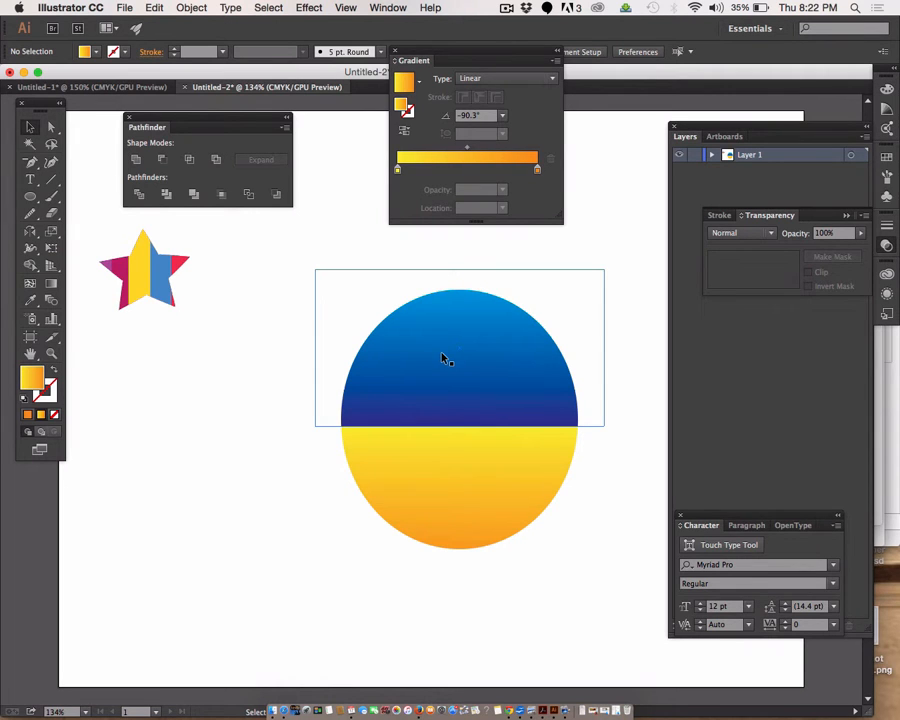
pyautogui.press('super+z')
pyautogui.click(261, 460)
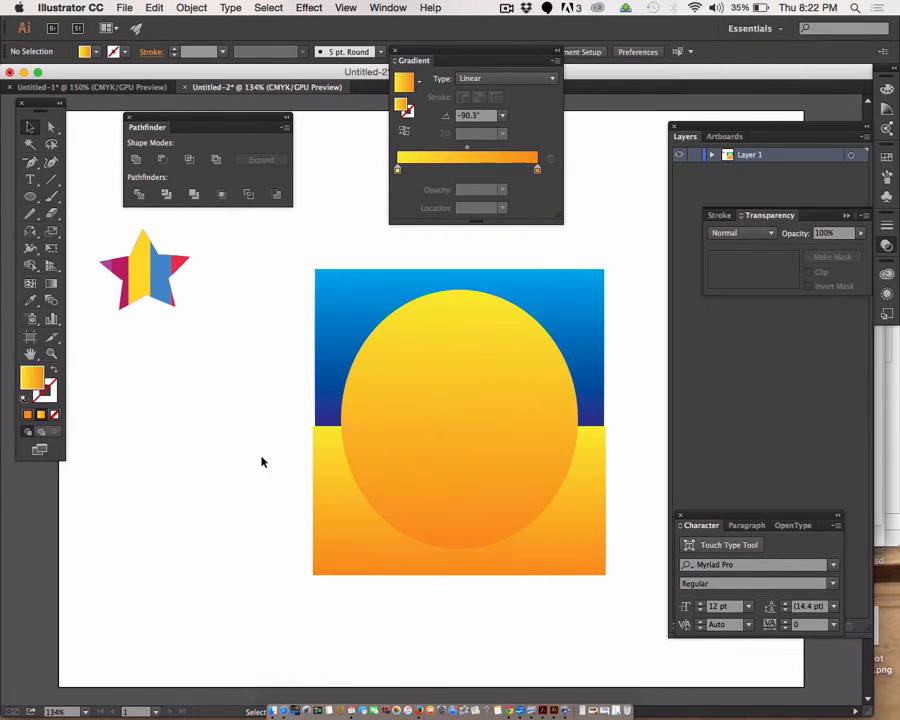
# Step: Expand Layer 1's contents and paste a copy of the ellipse directly in front of the original
pyautogui.click(470, 377)
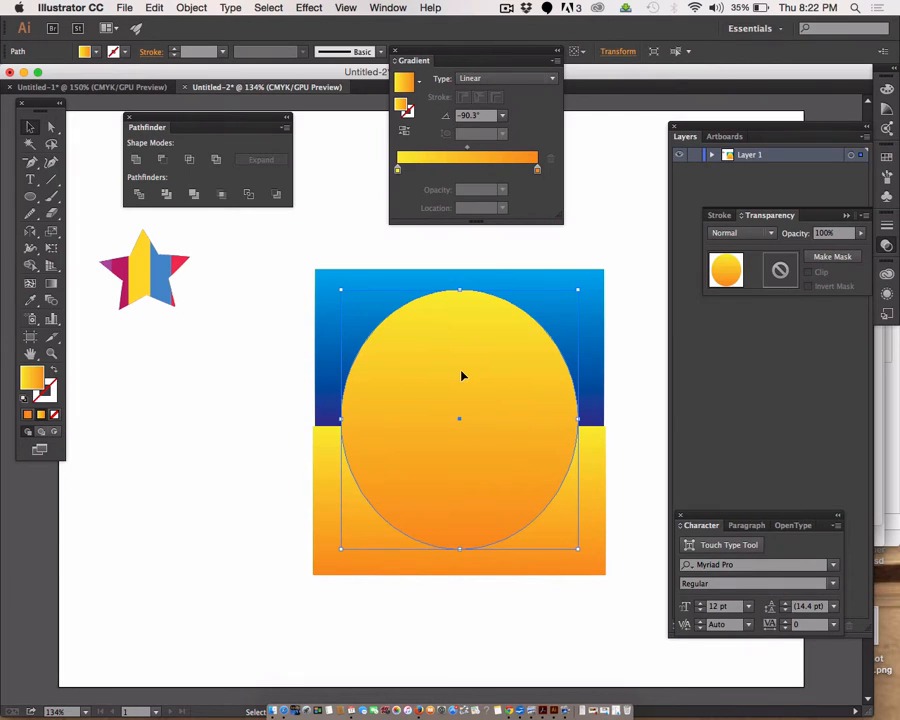
pyautogui.click(711, 156)
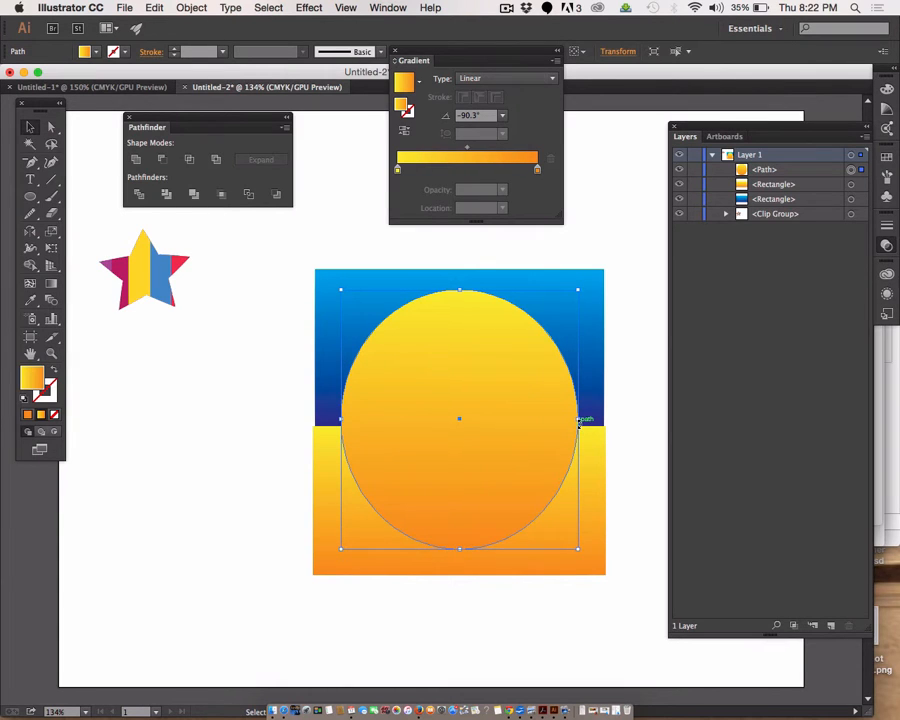
pyautogui.press('super+c')
pyautogui.press('super+f')
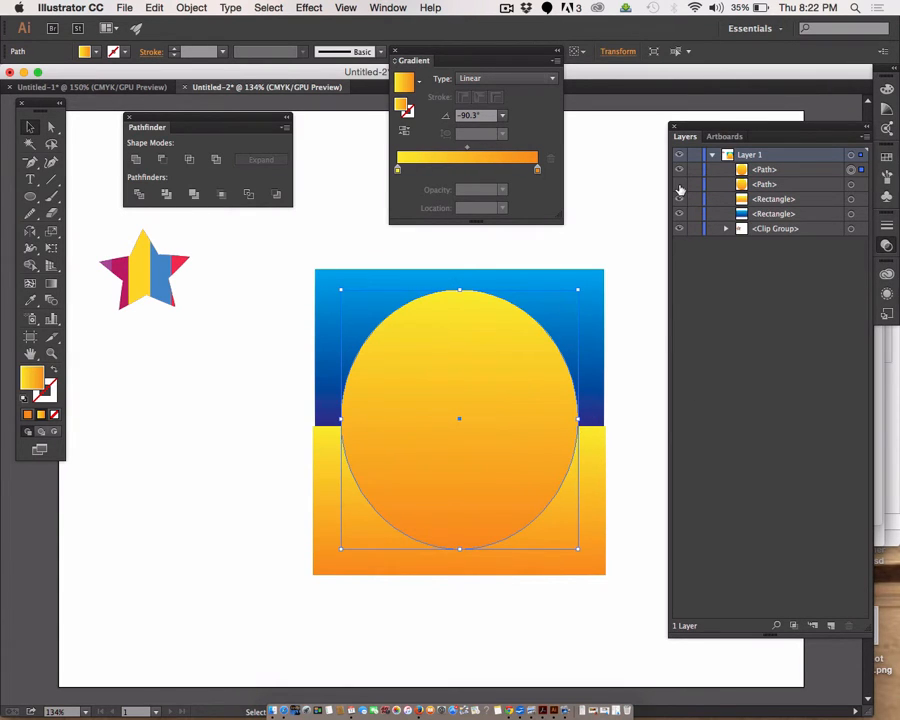
# Step: Hide the lower ellipse copy and make a clipping mask from the upper ellipse and the two gradient rectangles
pyautogui.moveTo(283, 262); pyautogui.dragTo(517, 624)
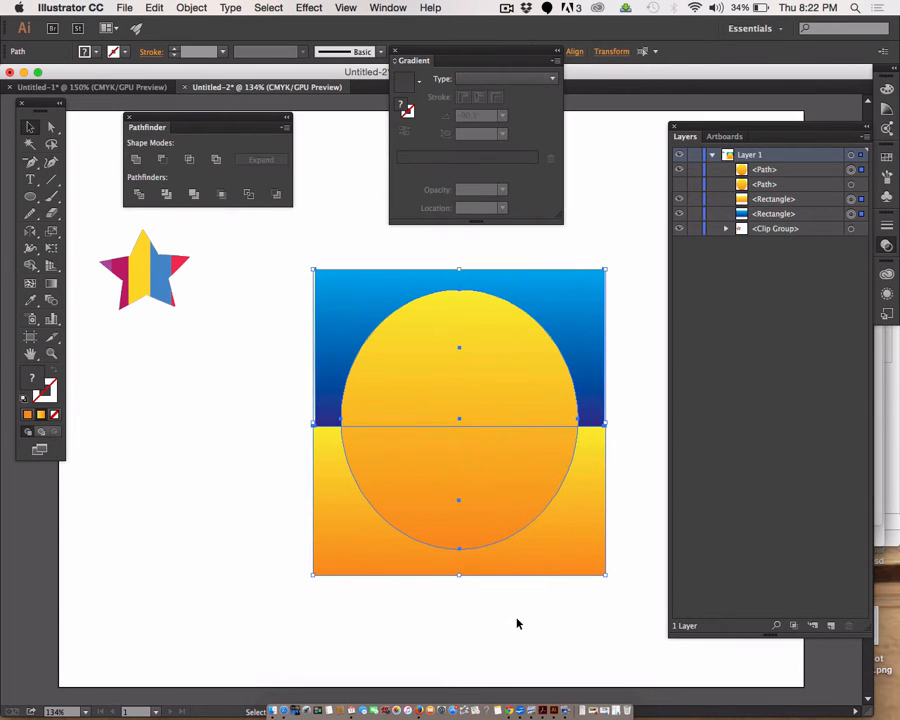
pyautogui.click(191, 8)
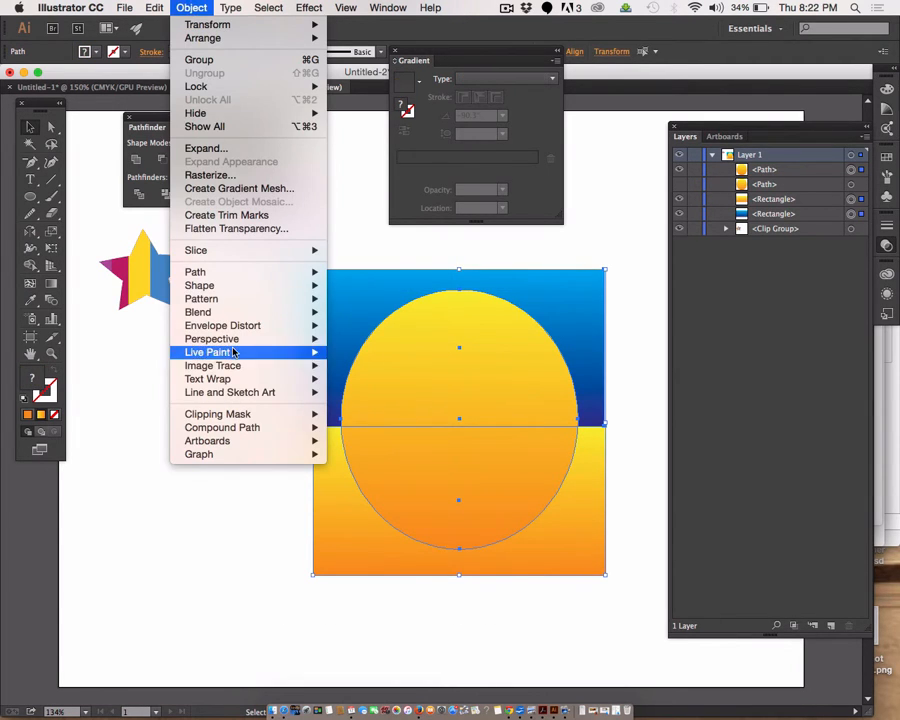
pyautogui.moveTo(283, 416)
pyautogui.click(378, 416)
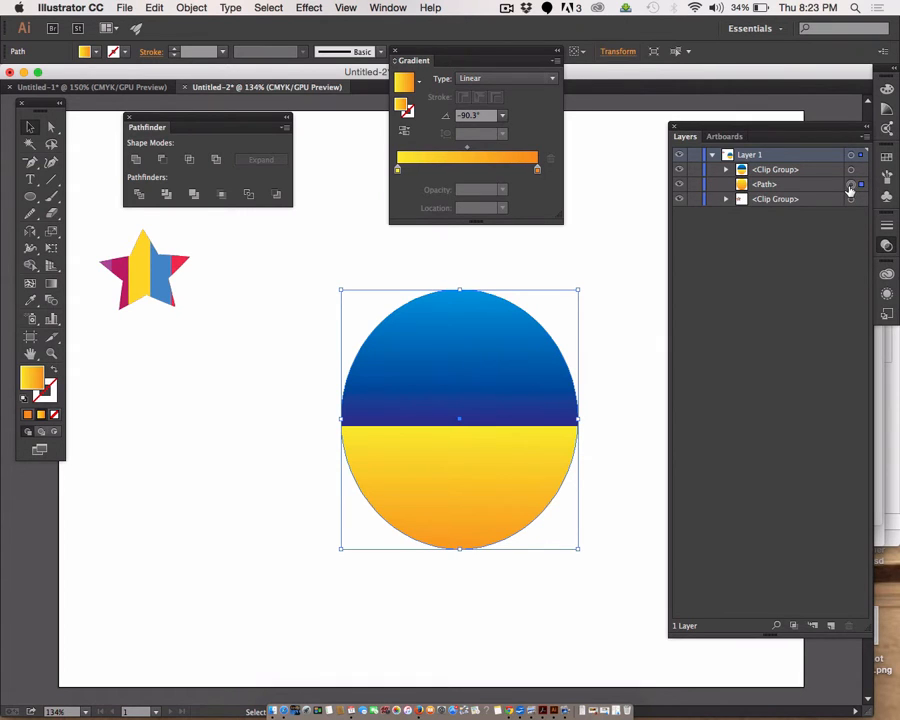
# Step: Show the spare ellipse behind the clip group and fill it with solid black
pyautogui.doubleClick(32, 374)
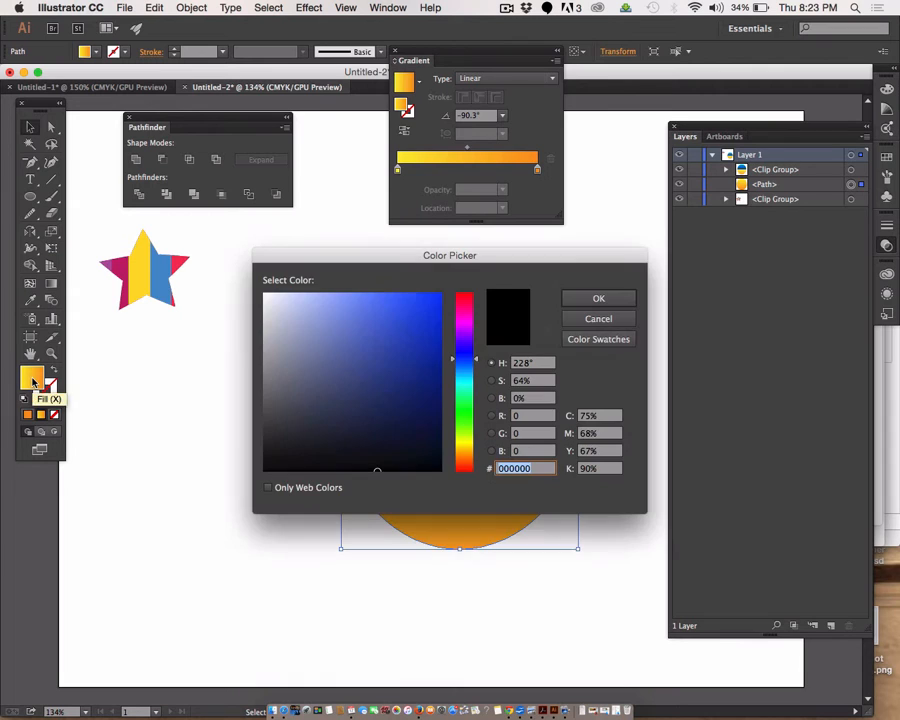
pyautogui.moveTo(400, 337); pyautogui.dragTo(254, 487)
pyautogui.click(585, 298)
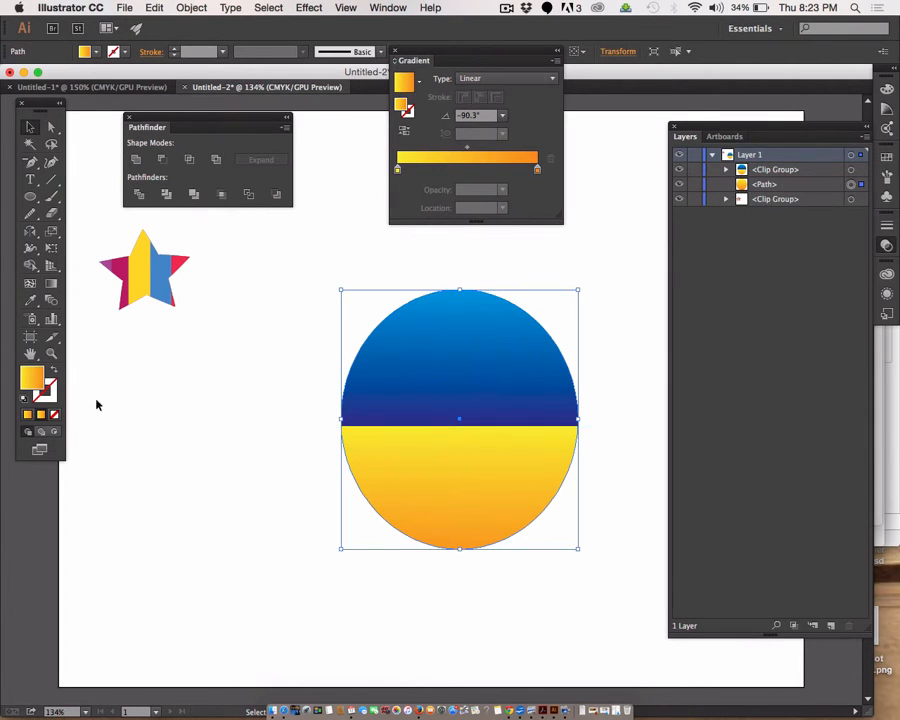
pyautogui.click(28, 416)
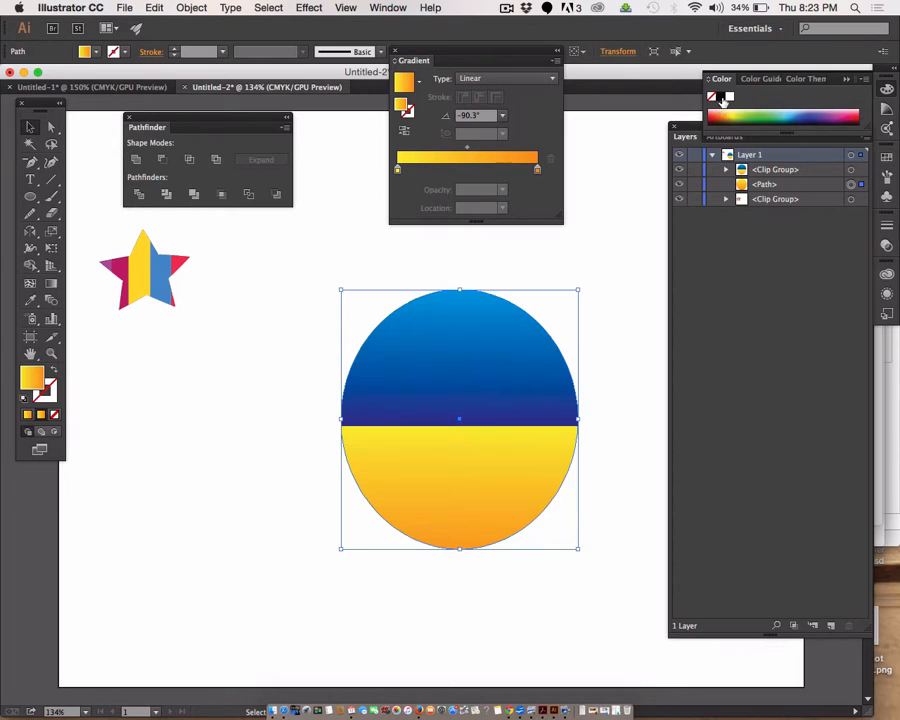
pyautogui.click(721, 97)
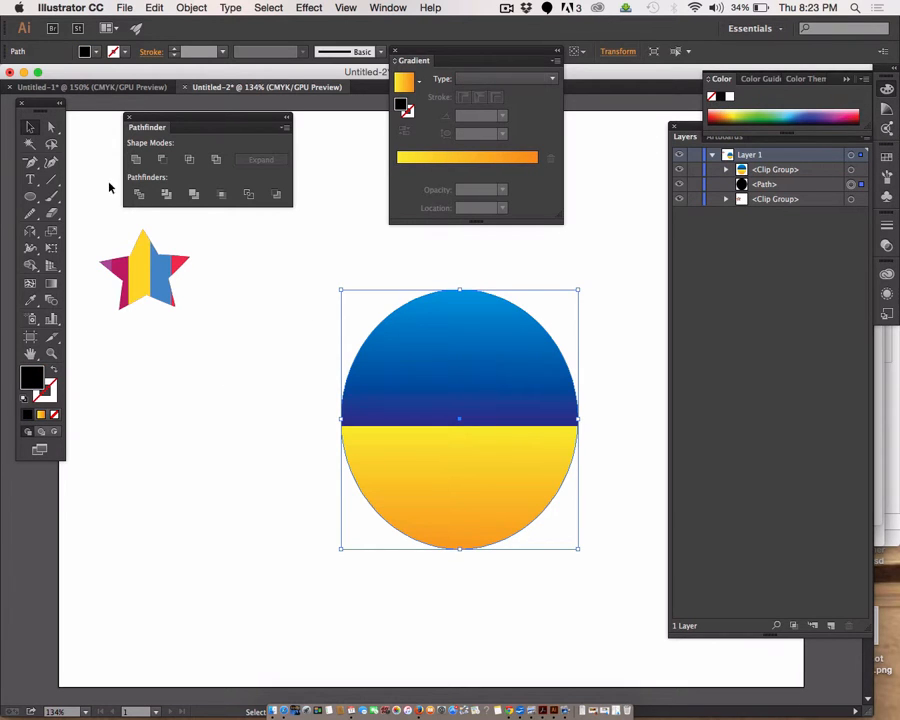
# Step: Give the black ellipse behind the clip group a black stroke 16 pt wide
pyautogui.click(55, 392)
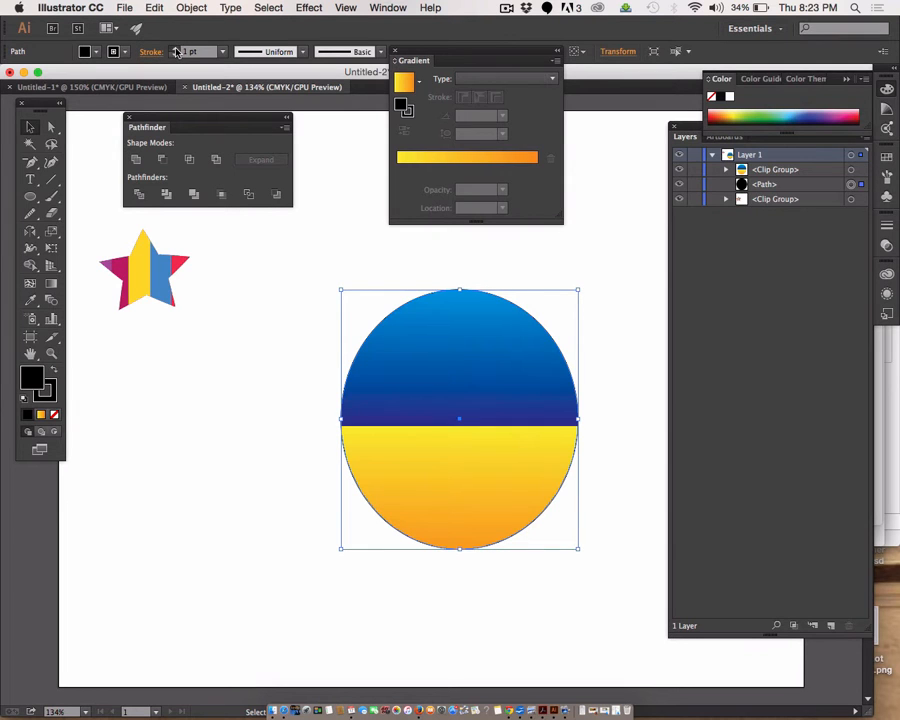
pyautogui.click(175, 48)
pyautogui.click(175, 48)
pyautogui.click(175, 48)
pyautogui.click(175, 48)
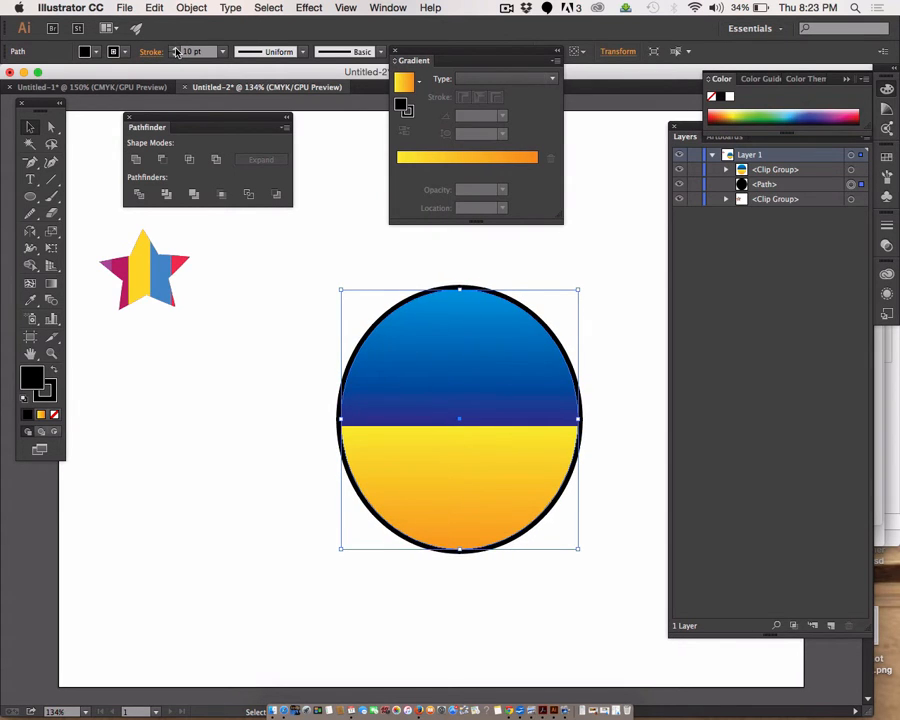
pyautogui.click(175, 49)
pyautogui.click(175, 49)
pyautogui.click(175, 49)
pyautogui.click(175, 49)
pyautogui.click(175, 49)
pyautogui.click(175, 49)
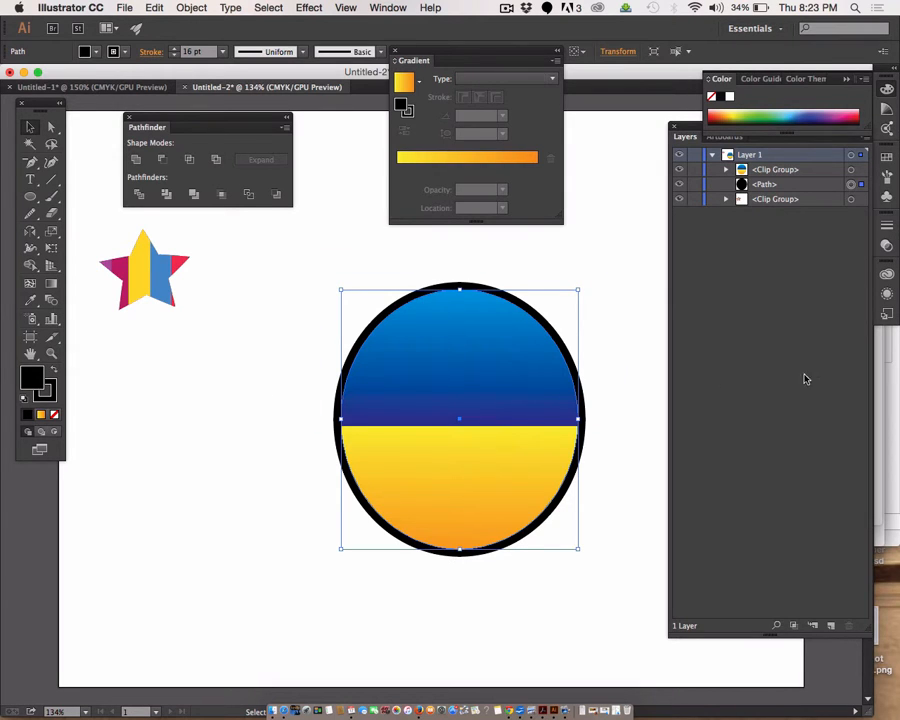
# Step: Duplicate the black ellipse in front of itself and reduce the copy's stroke to 10 pt
pyautogui.click(774, 184)
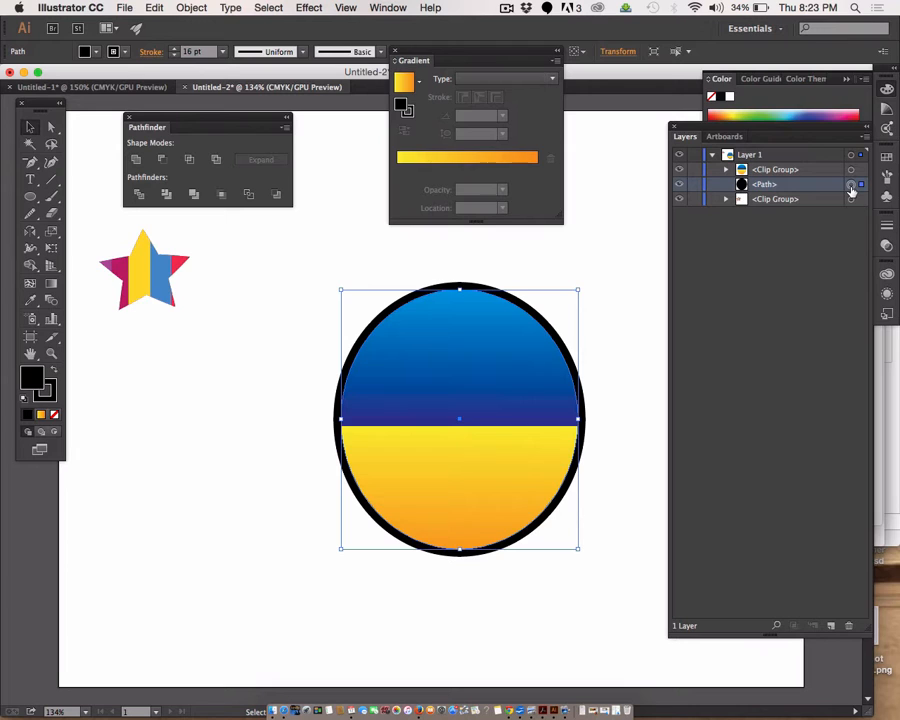
pyautogui.press('a')
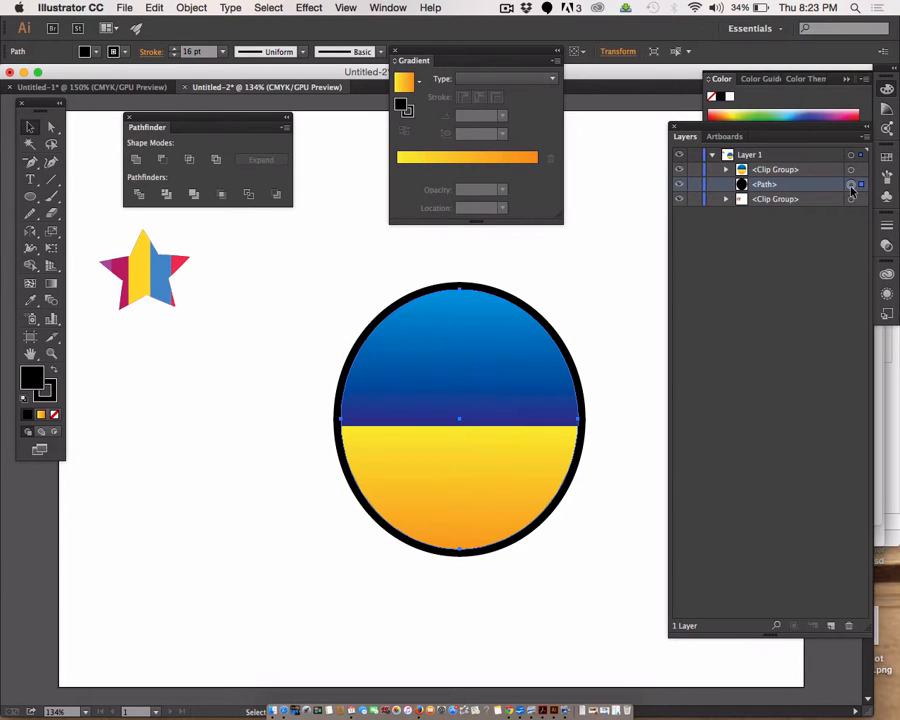
pyautogui.press('v')
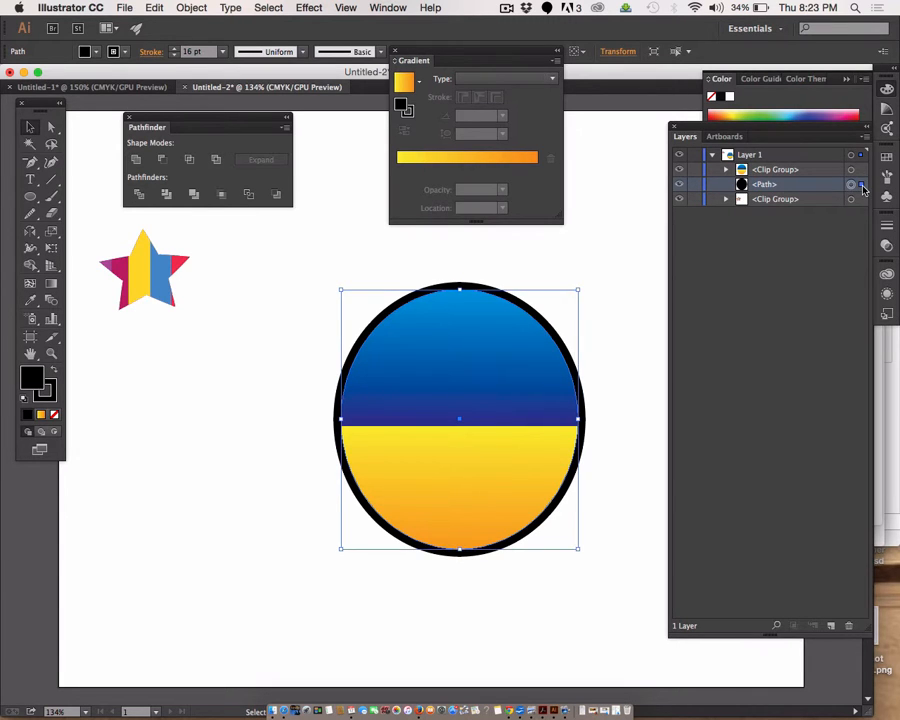
pyautogui.press('super+f')
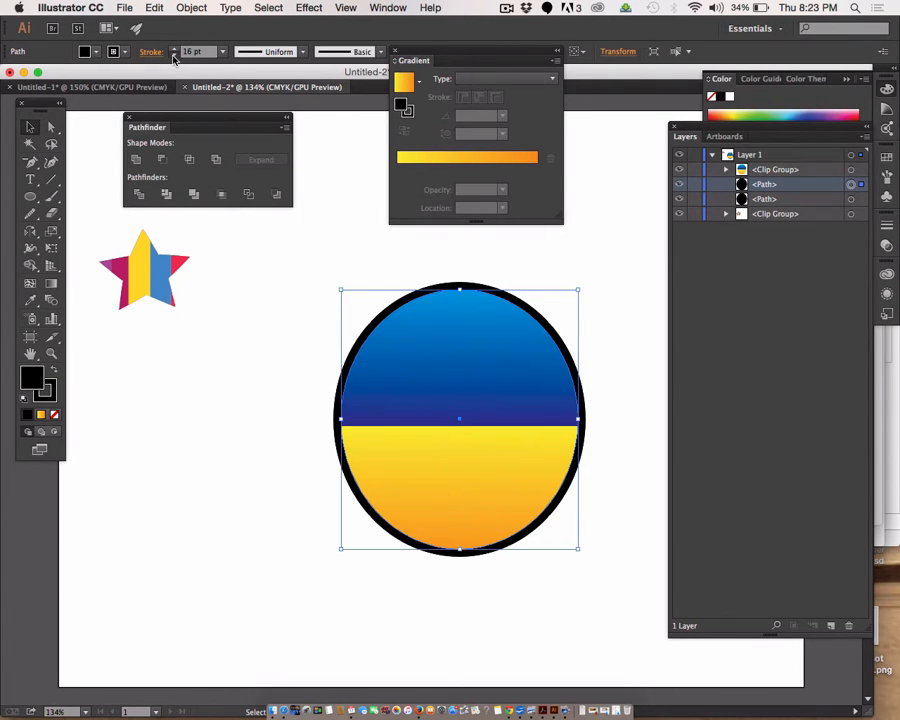
pyautogui.click(173, 56)
pyautogui.click(173, 56)
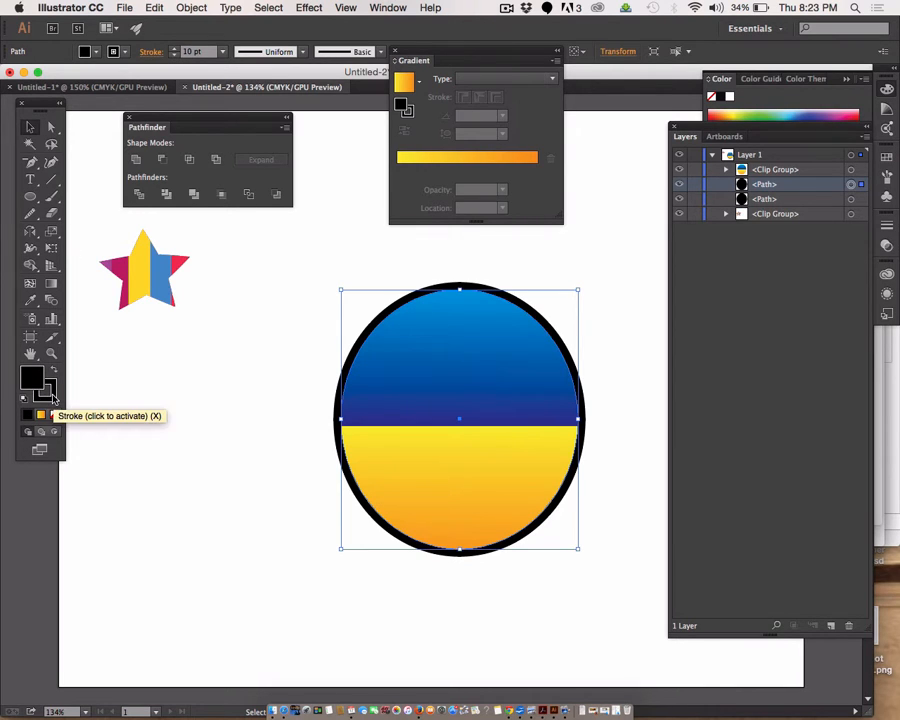
# Step: Make the front ellipse copy's fill and stroke white, reduce its stroke to 4 pt, and deselect it
pyautogui.doubleClick(32, 379)
pyautogui.moveTo(284, 325); pyautogui.dragTo(263, 294)
pyautogui.click(609, 305)
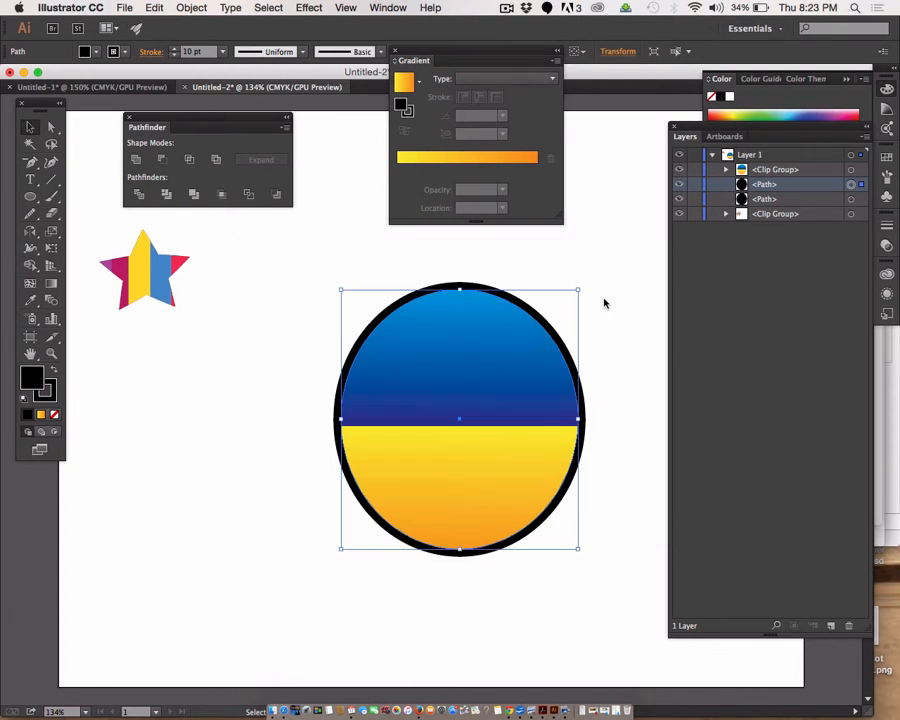
pyautogui.click(175, 56)
pyautogui.click(175, 56)
pyautogui.click(175, 56)
pyautogui.click(175, 56)
pyautogui.click(175, 56)
pyautogui.click(175, 56)
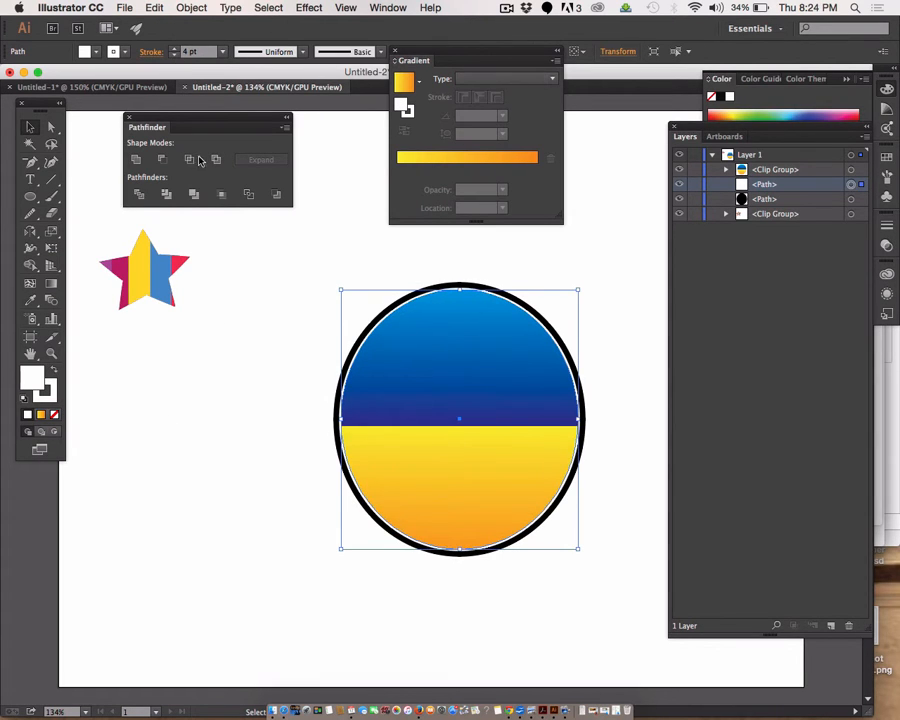
pyautogui.click(238, 352)
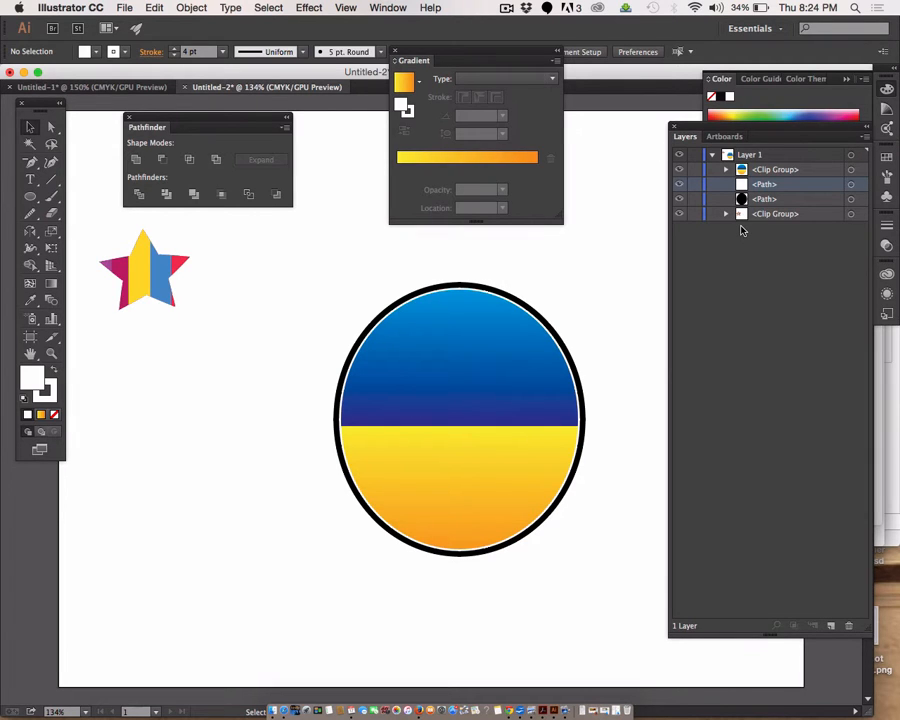
# Step: Undo the white and black outlines, the clipping mask and the ellipse duplicate, back to one gradient ellipse over the rectangles
pyautogui.press('super+z')
pyautogui.press('super+z')
pyautogui.press('super+z')
pyautogui.press('super+z')
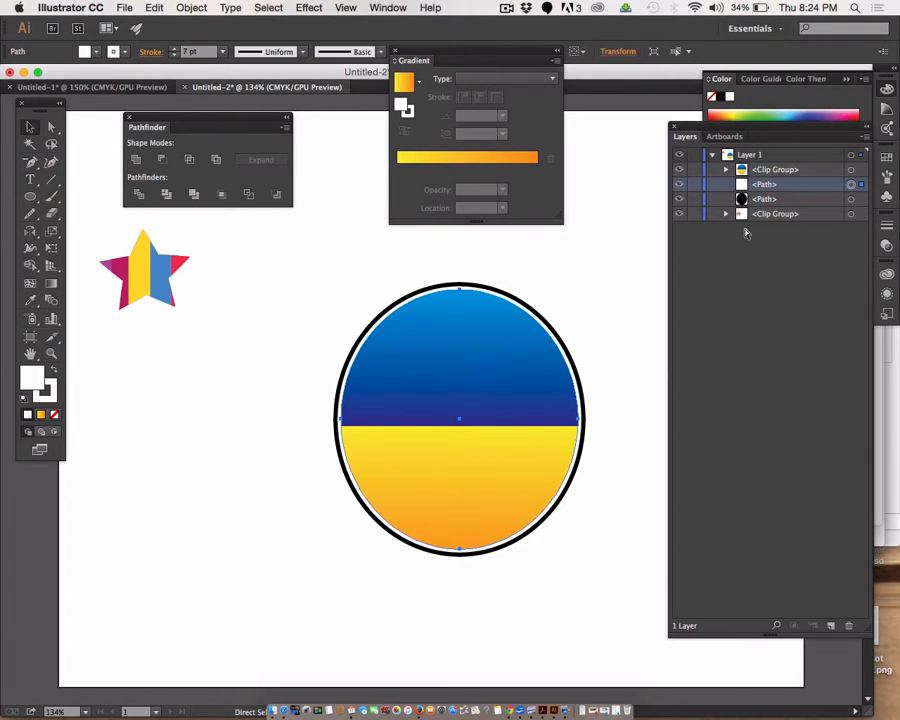
pyautogui.press('super+z')
pyautogui.press('super+z')
pyautogui.press('super+z')
pyautogui.press('super+z')
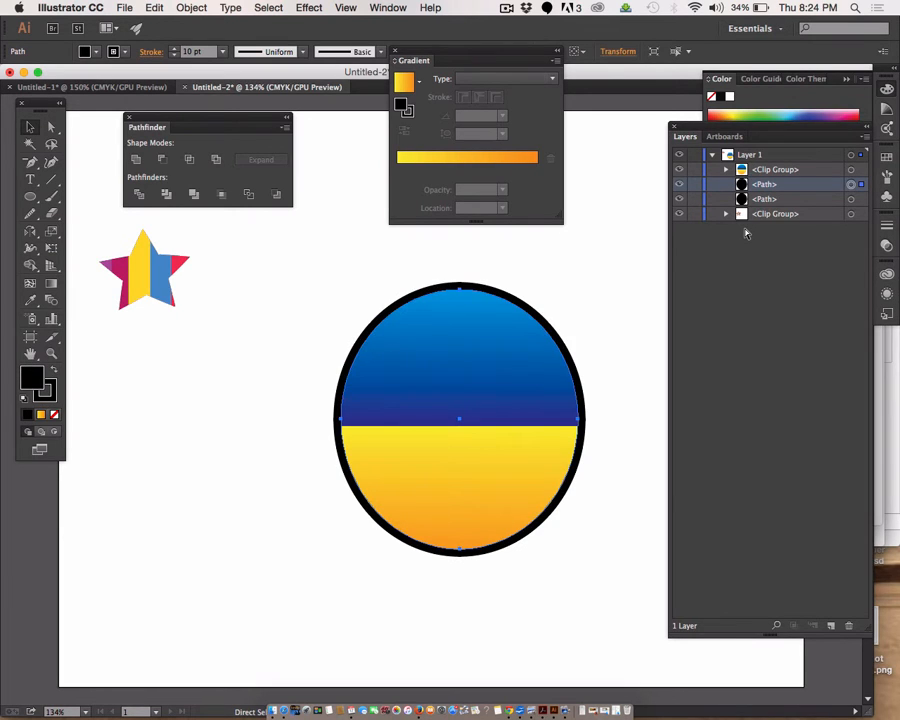
pyautogui.press('super+z')
pyautogui.press('super+z')
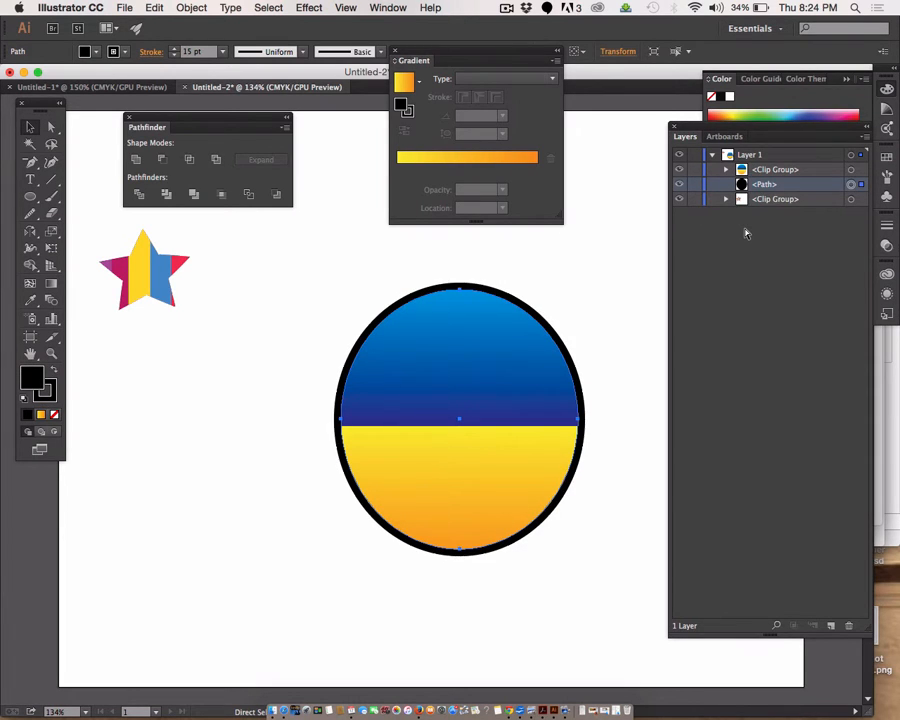
pyautogui.press('super+z')
pyautogui.press('super+z')
pyautogui.press('super+z')
pyautogui.press('super+z')
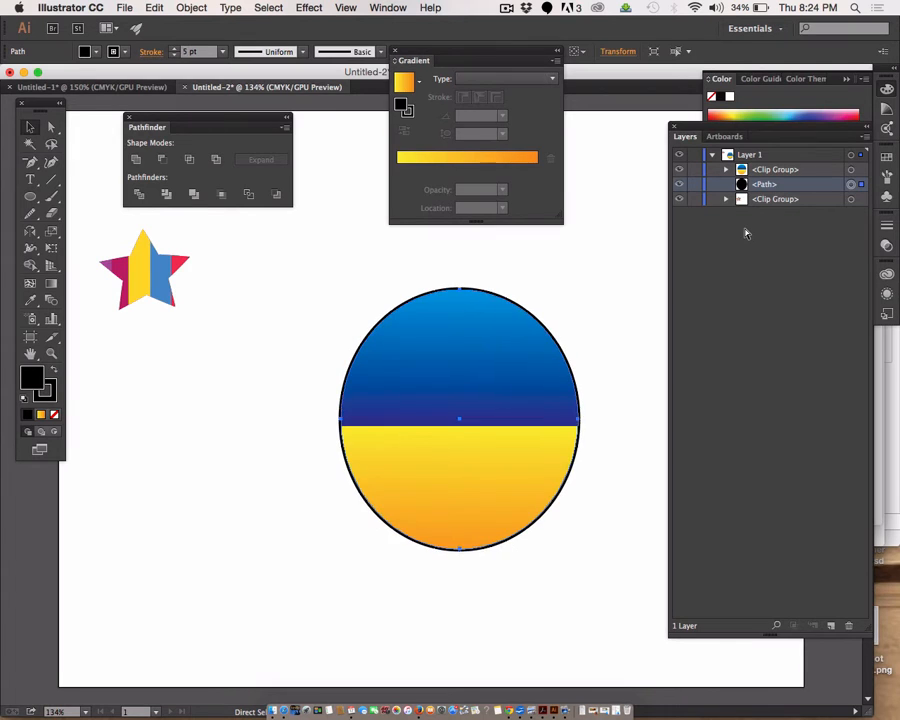
pyautogui.press('super+z')
pyautogui.press('super+z')
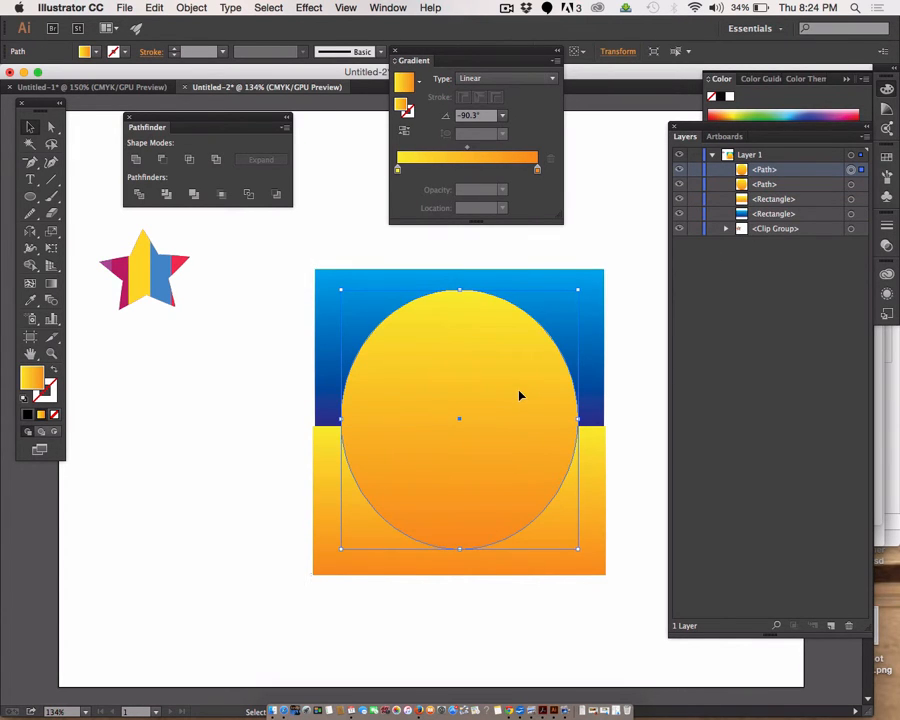
pyautogui.press('super+z')
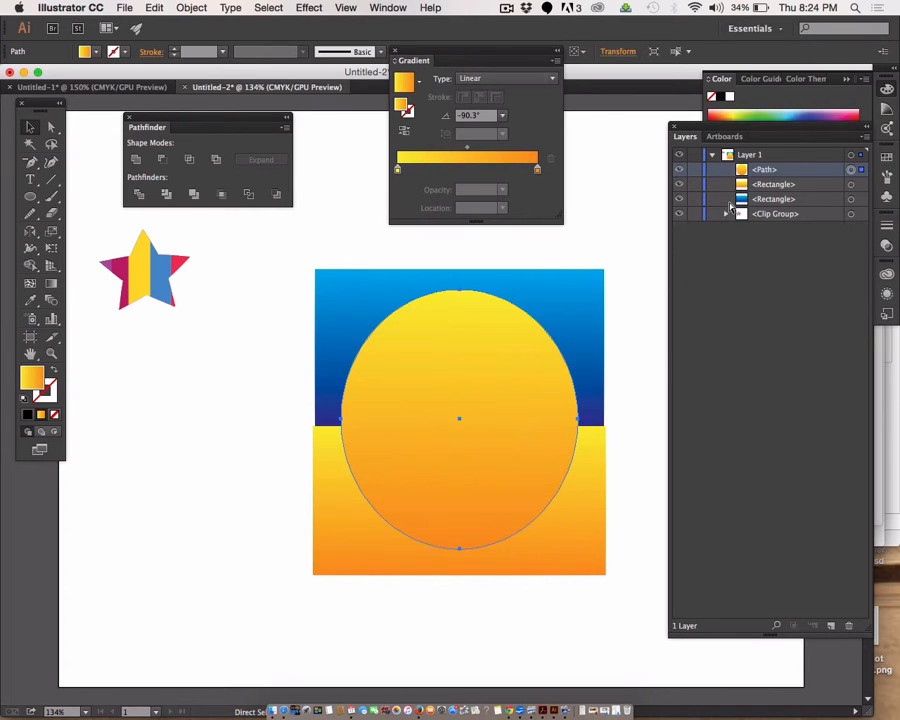
# Step: Undo the original ellipse and redraw a large, nearly circular one centred over both gradient rectangles
pyautogui.press('super+z')
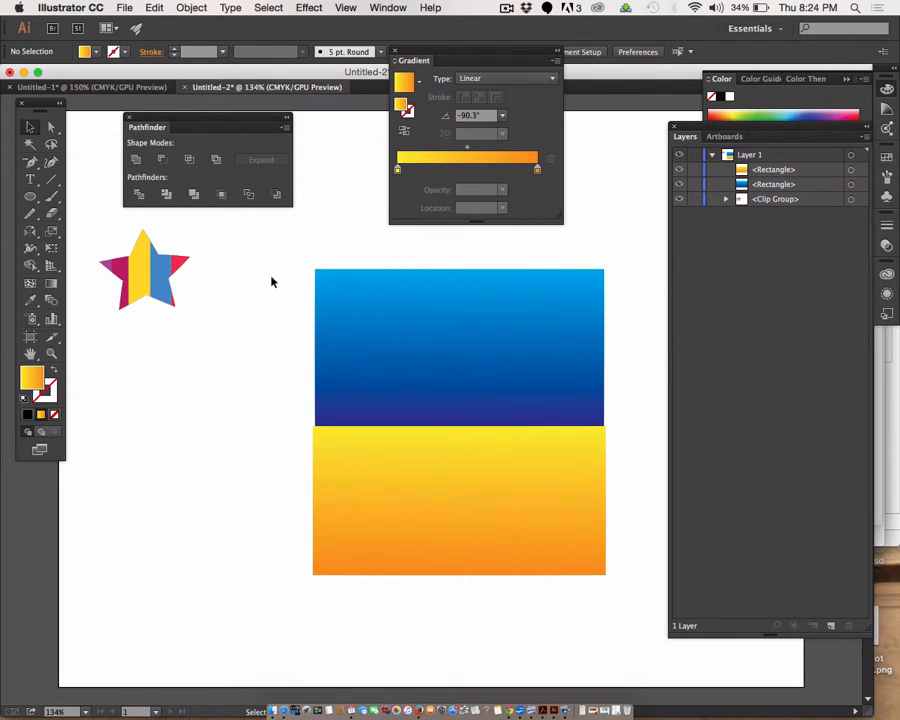
pyautogui.click(30, 196)
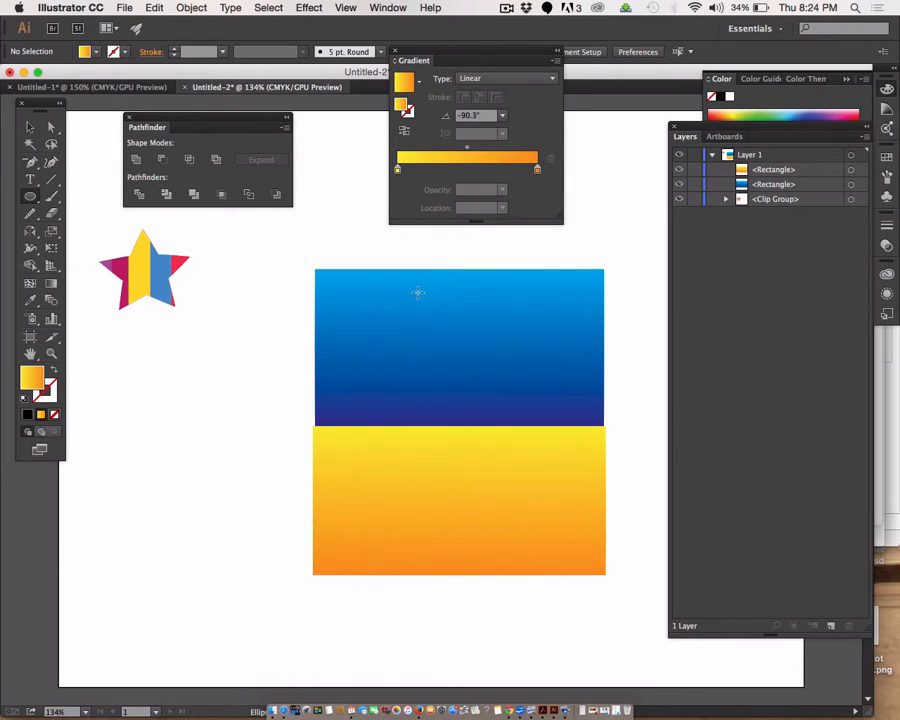
pyautogui.moveTo(340, 306); pyautogui.dragTo(584, 549)
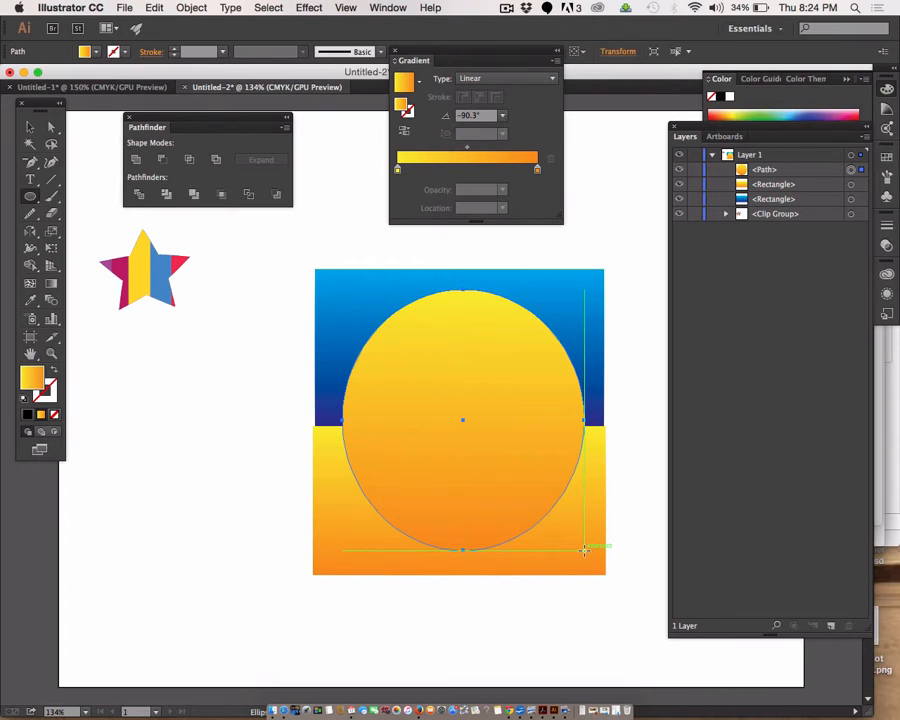
# Step: Duplicate the ellipse in front of itself and hide the front copy
pyautogui.press('super')
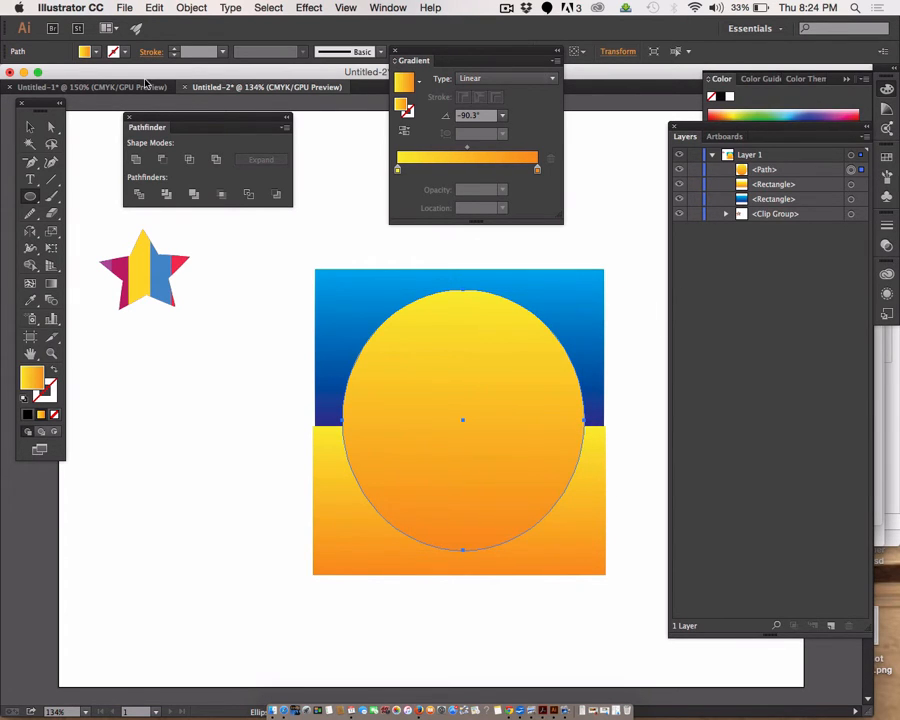
pyautogui.click(154, 7)
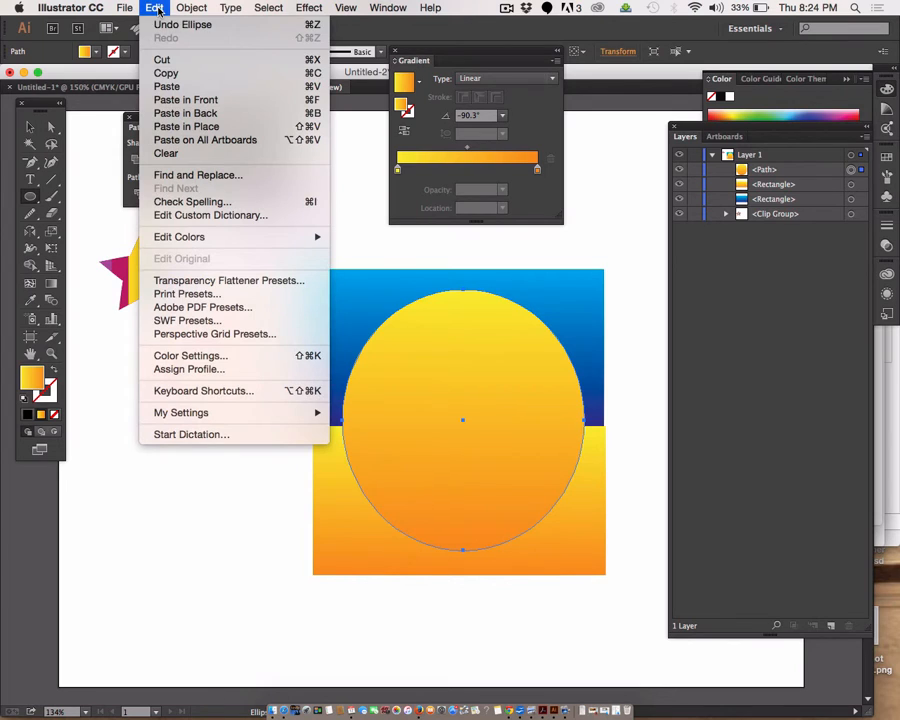
pyautogui.click(163, 75)
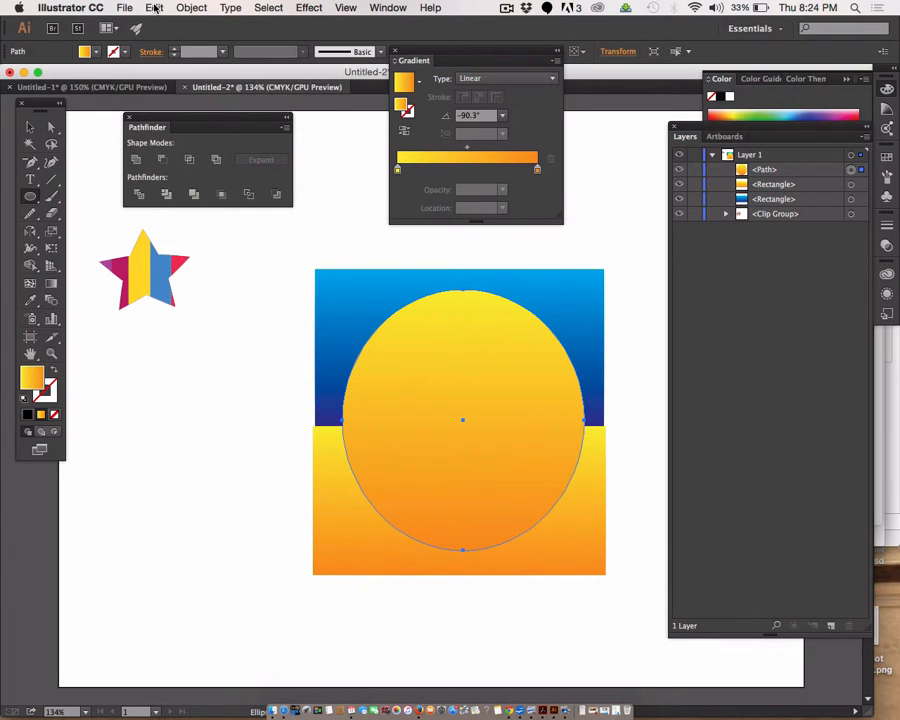
pyautogui.click(154, 7)
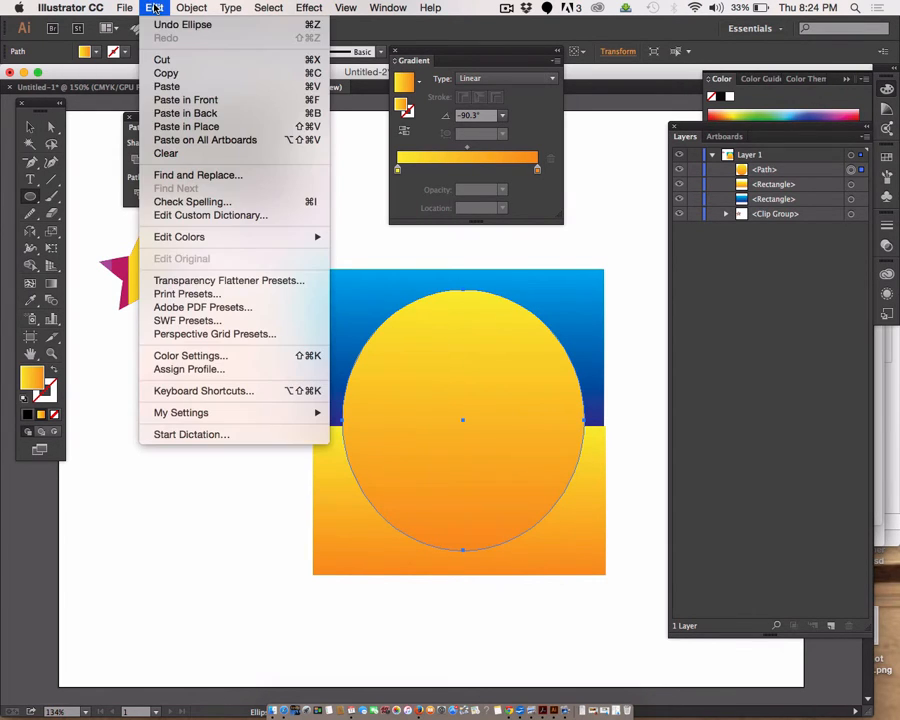
pyautogui.click(168, 101)
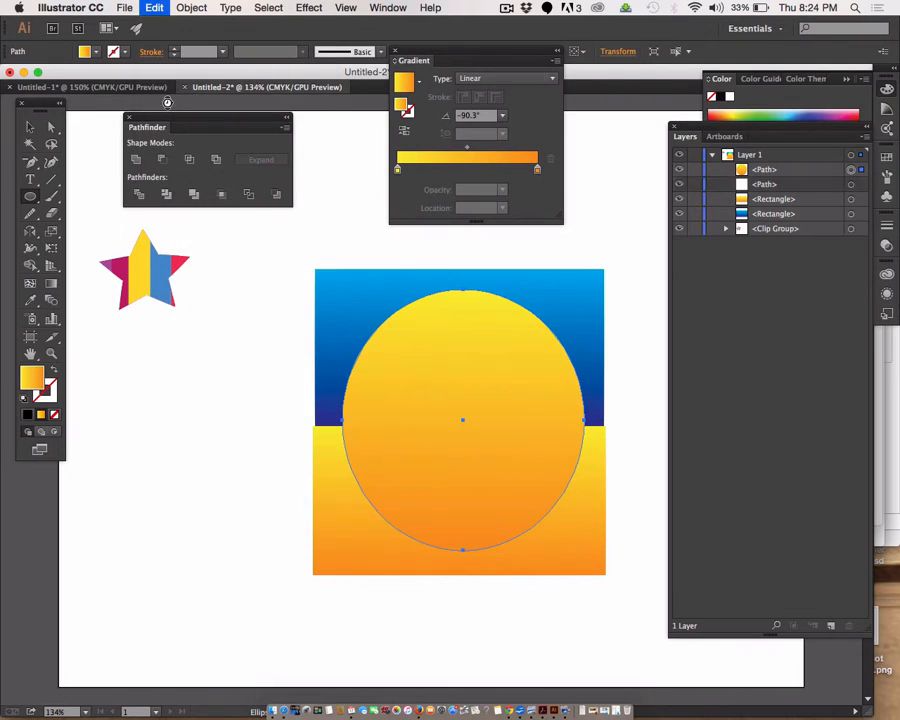
pyautogui.click(678, 170)
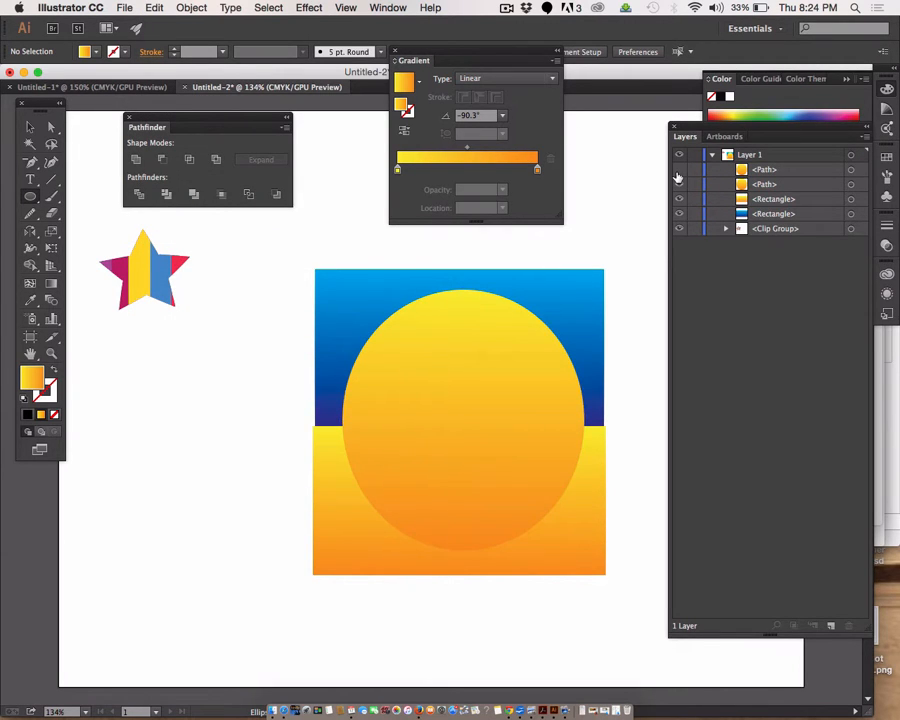
# Step: Clip the blue and orange gradient rectangles to the visible ellipse with a clipping mask
pyautogui.click(762, 186)
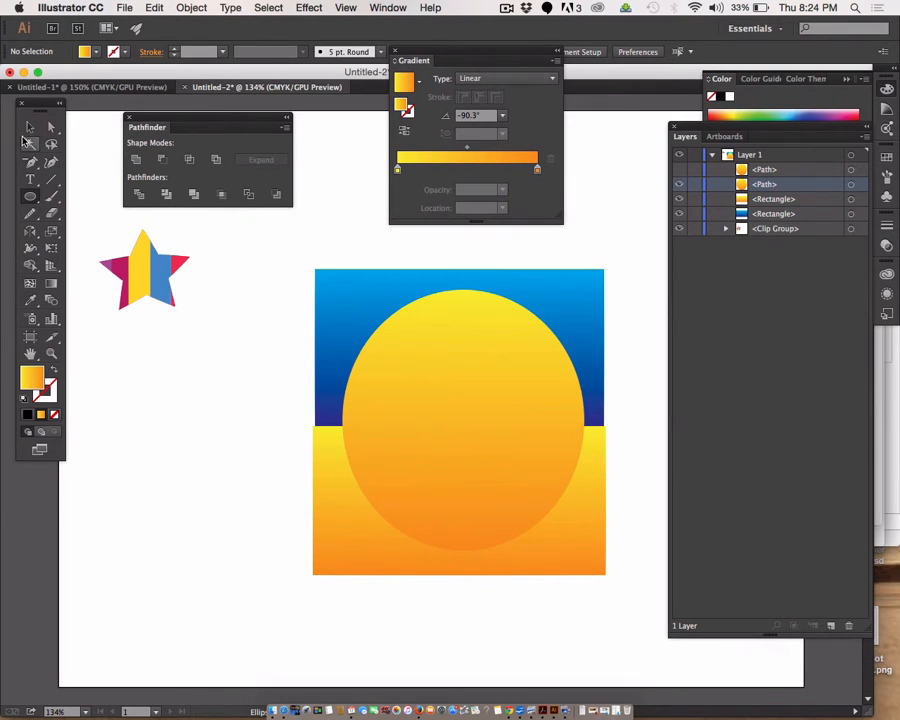
pyautogui.click(30, 127)
pyautogui.moveTo(321, 235); pyautogui.dragTo(470, 591)
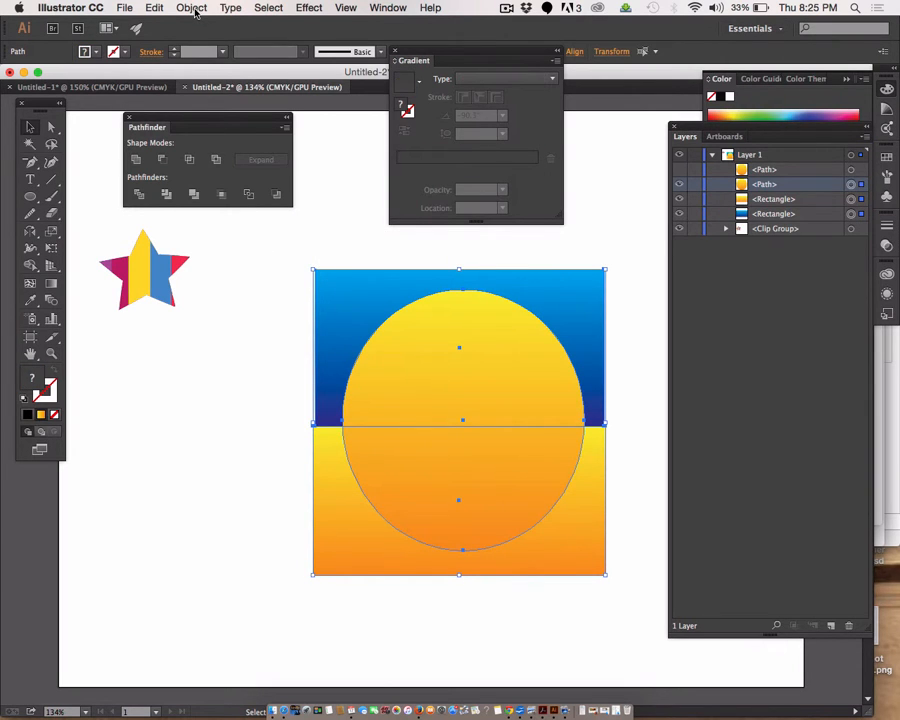
pyautogui.click(158, 8)
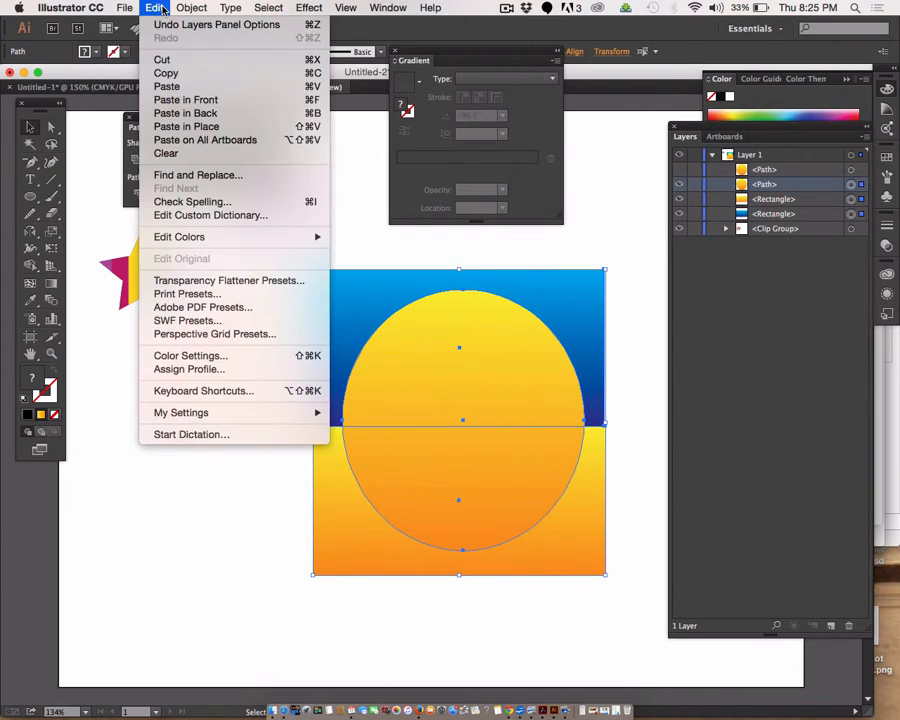
pyautogui.moveTo(191, 7)
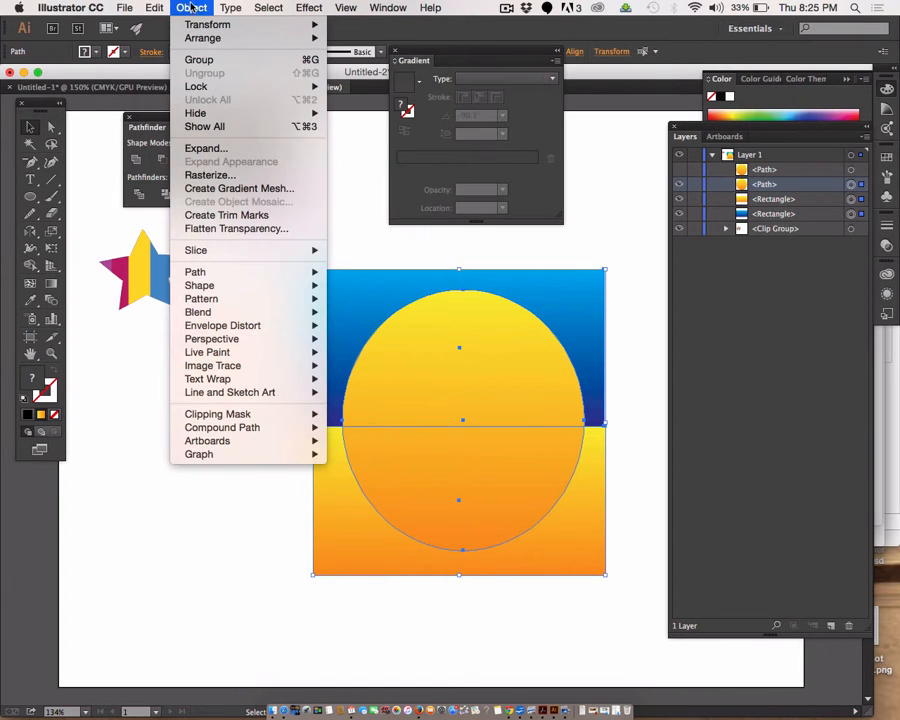
pyautogui.moveTo(300, 414)
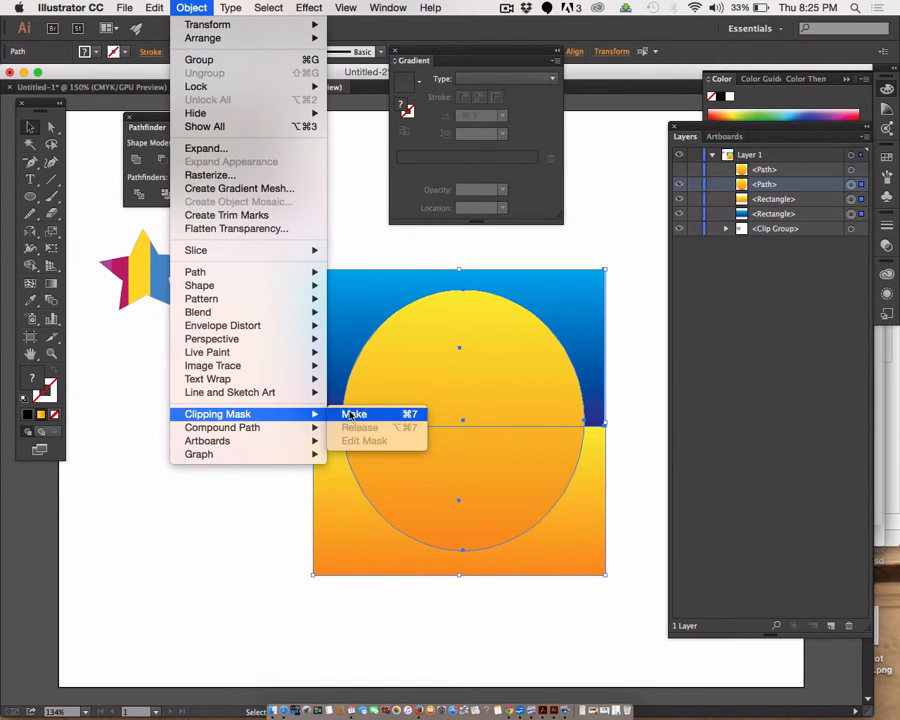
pyautogui.click(369, 415)
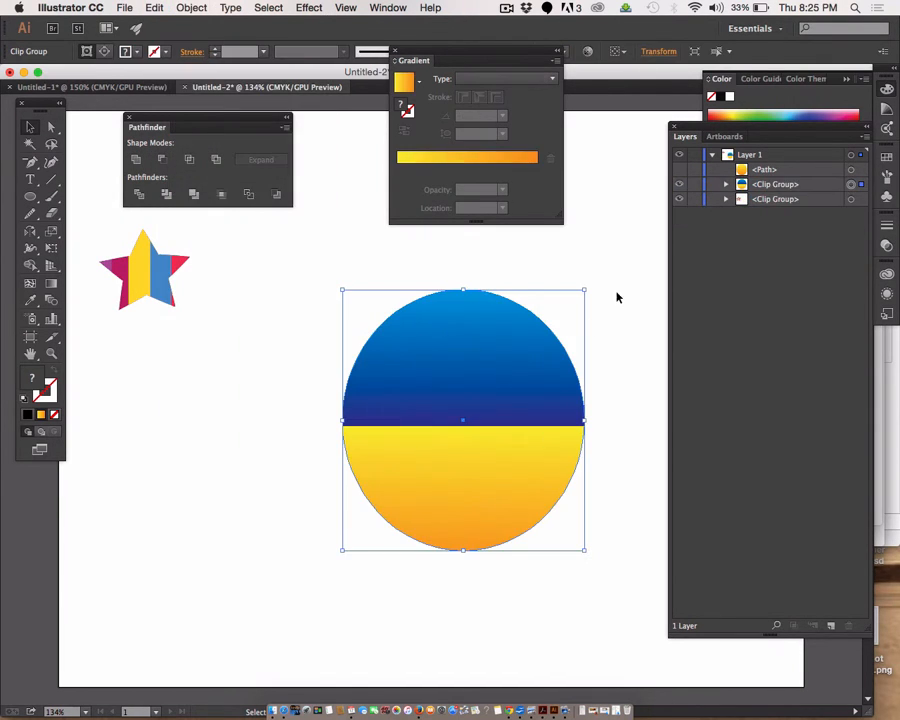
# Step: Unhide the ellipse copy, cut it, and paste it directly behind the clipped gradient group
pyautogui.click(679, 171)
pyautogui.click(679, 172)
pyautogui.click(679, 172)
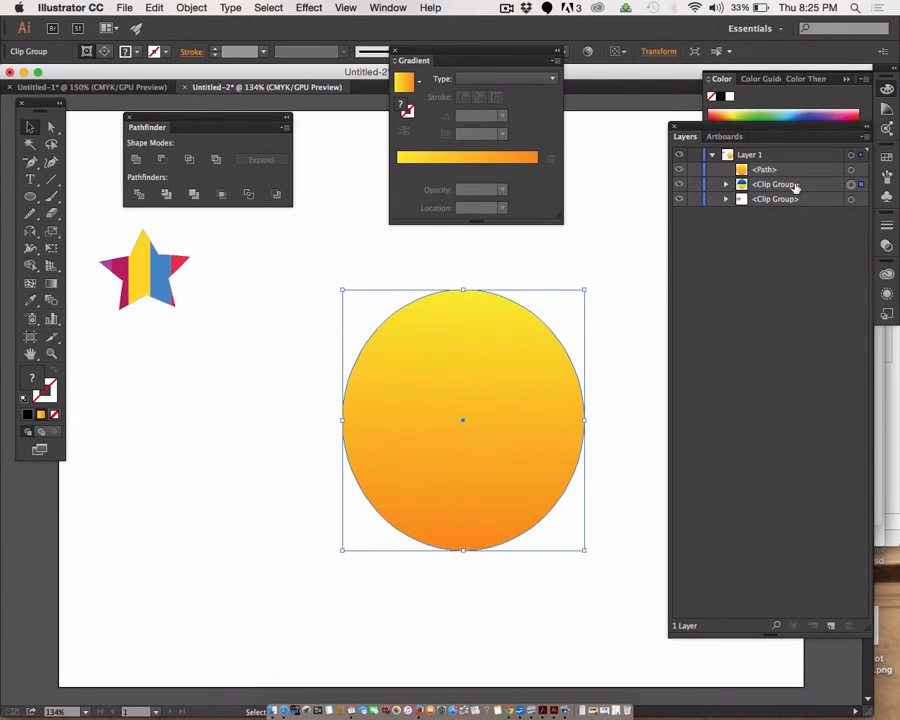
pyautogui.click(851, 171)
pyautogui.press('Delete')
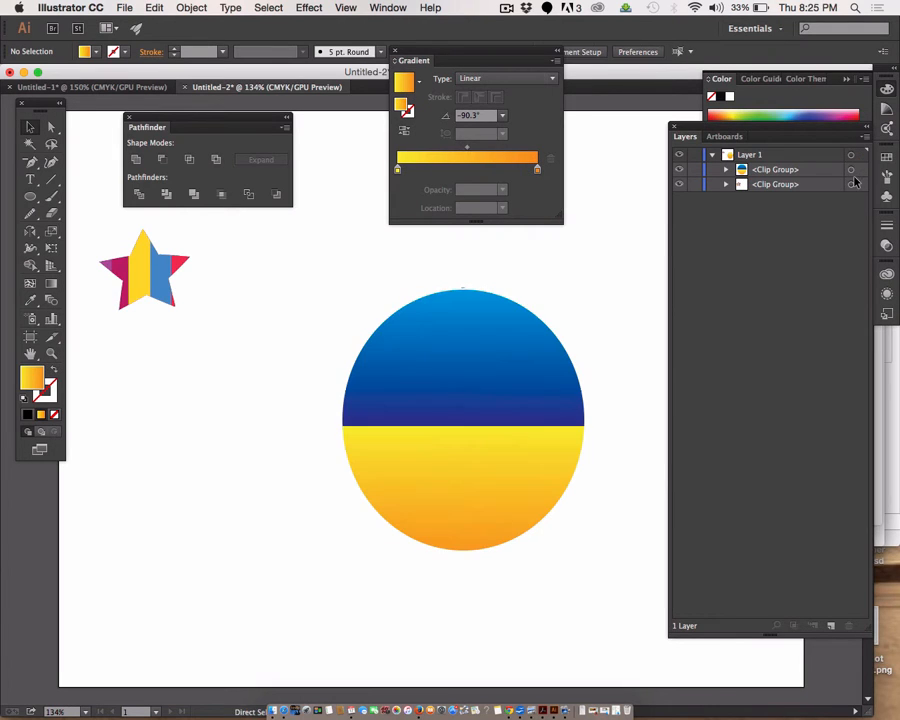
pyautogui.moveTo(344, 303); pyautogui.dragTo(468, 536)
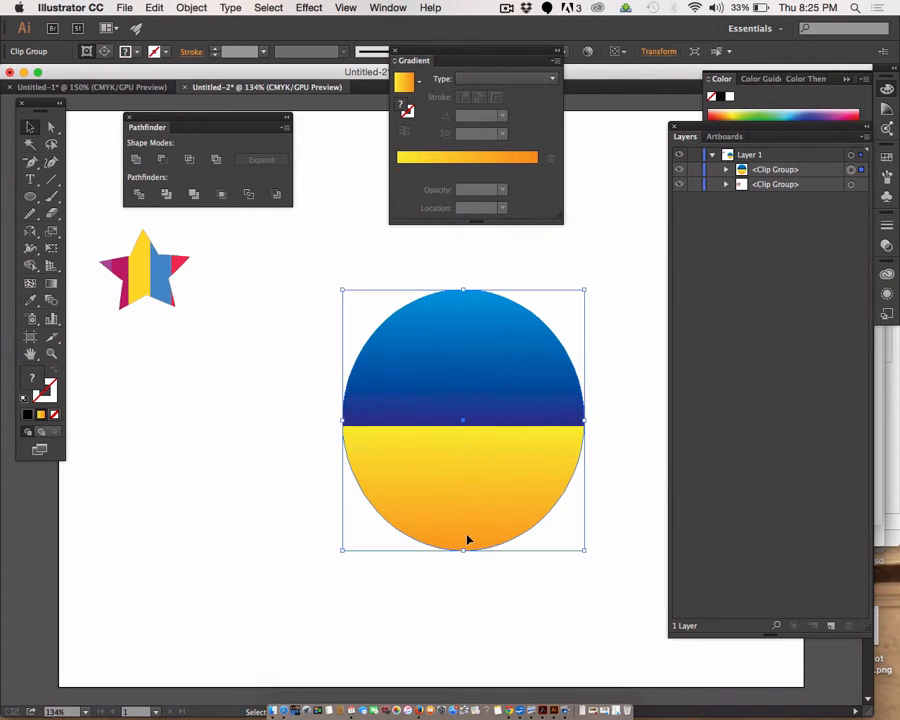
pyautogui.click(157, 8)
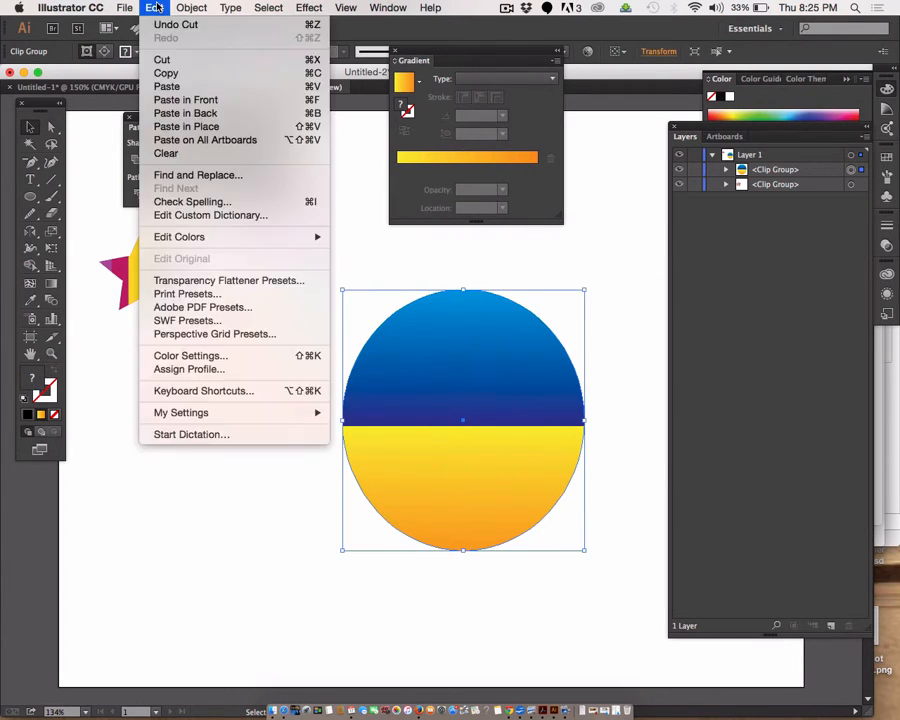
pyautogui.click(166, 113)
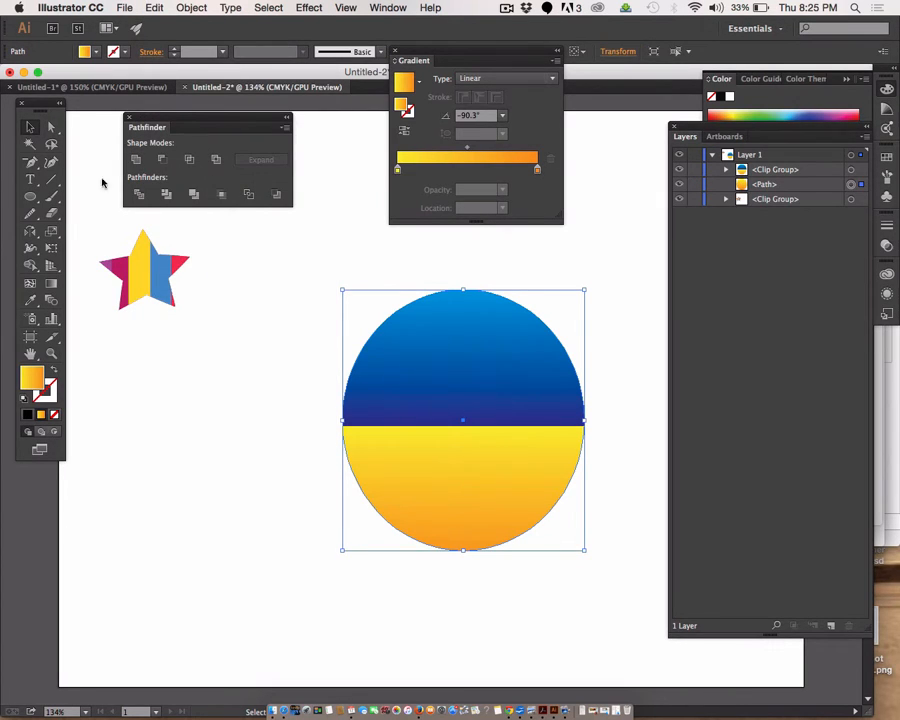
# Step: Give the ellipse behind the clip group a black fill and a black 11 pt stroke
pyautogui.click(28, 416)
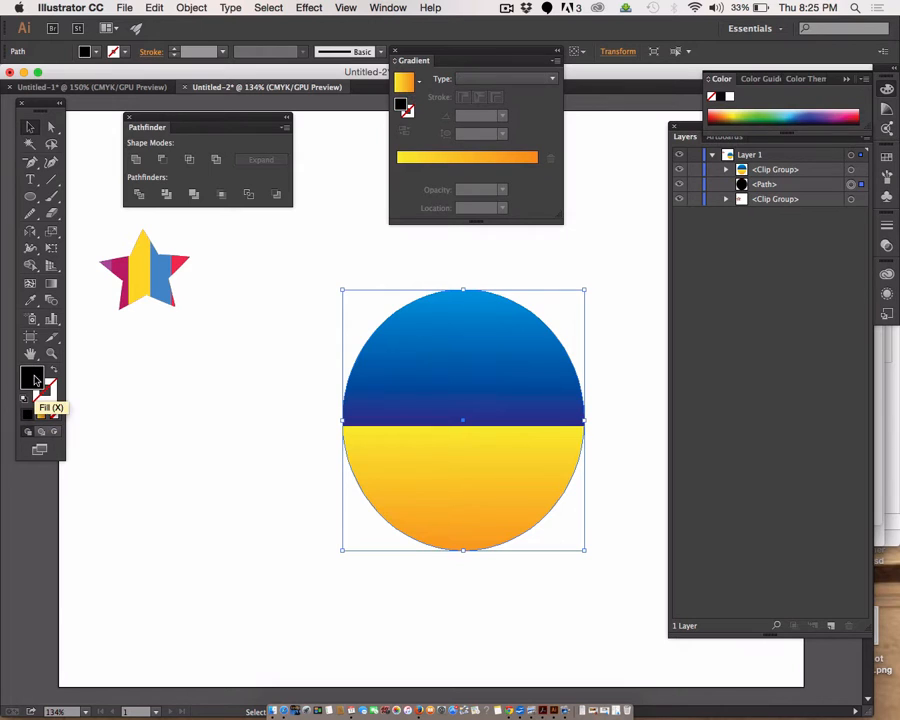
pyautogui.moveTo(36, 377); pyautogui.dragTo(54, 392)
pyautogui.click(54, 392)
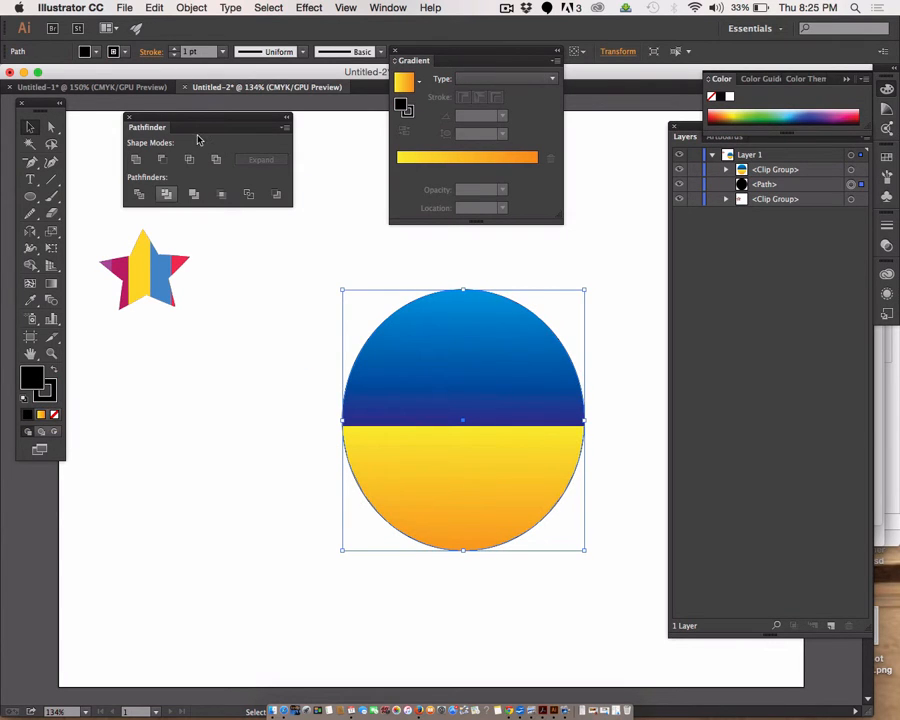
pyautogui.click(174, 52)
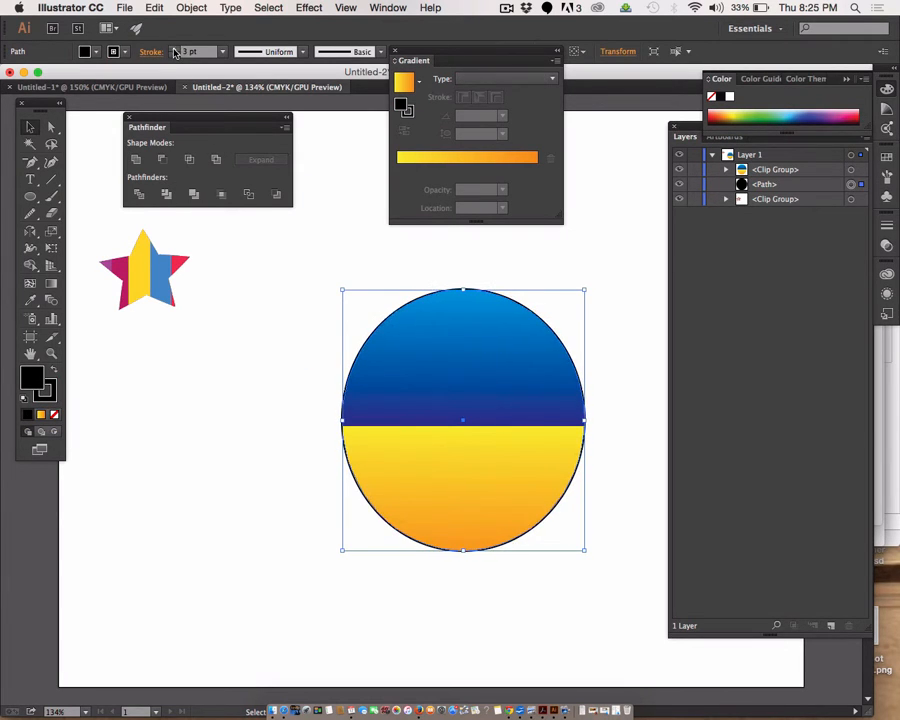
pyautogui.click(174, 52)
pyautogui.click(174, 52)
pyautogui.click(174, 52)
pyautogui.click(174, 52)
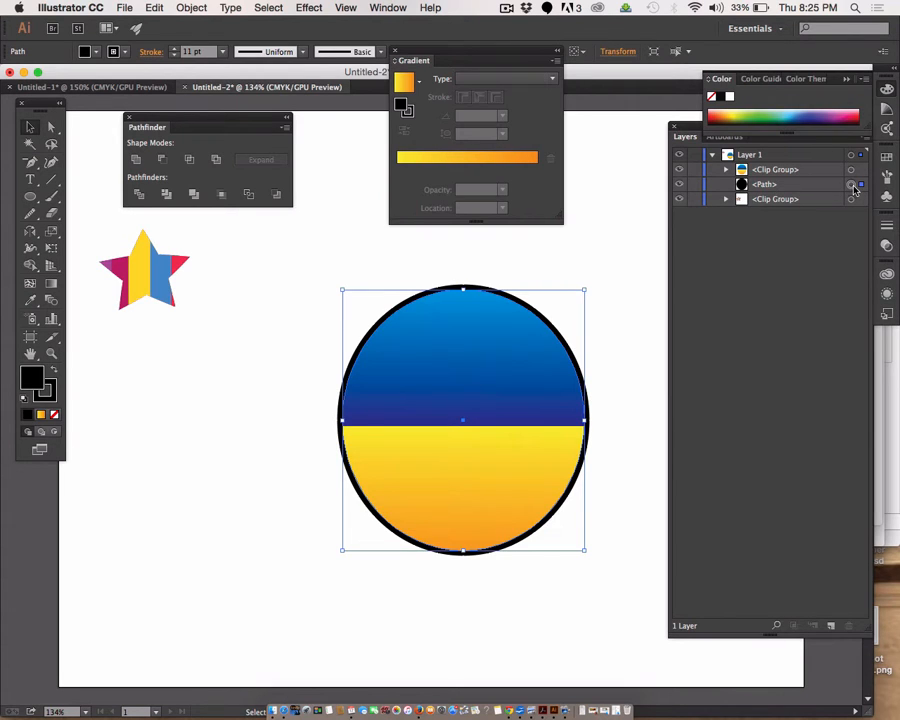
# Step: Duplicate the black ellipse in front of itself and make the copy's fill and stroke white (FFFFFF)
pyautogui.press('a')
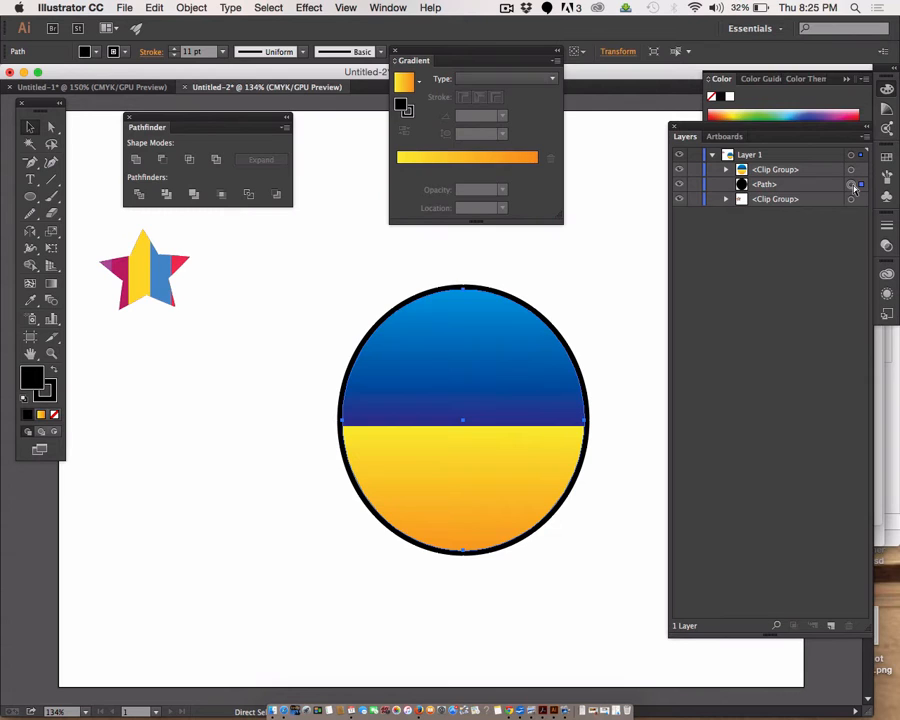
pyautogui.press('super+f')
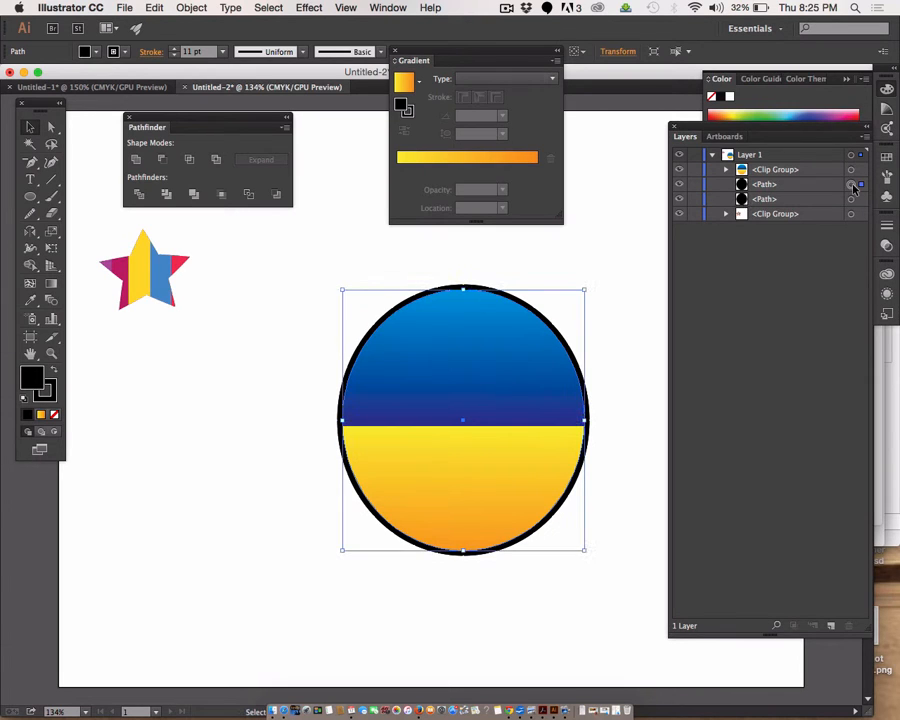
pyautogui.doubleClick(26, 376)
pyautogui.click(269, 308)
pyautogui.moveTo(255, 286); pyautogui.dragTo(249, 280)
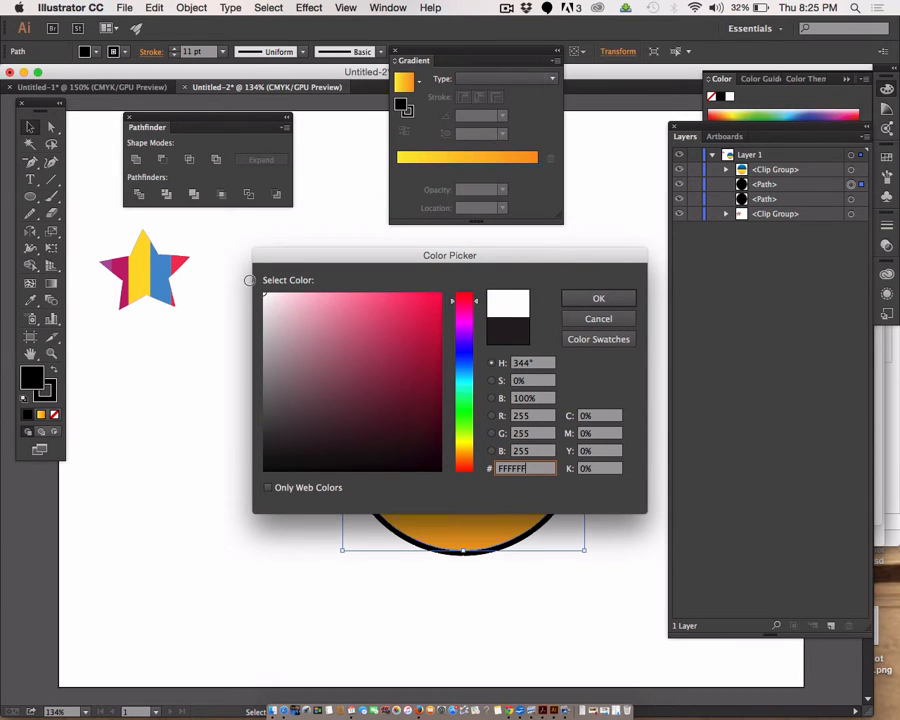
pyautogui.click(594, 299)
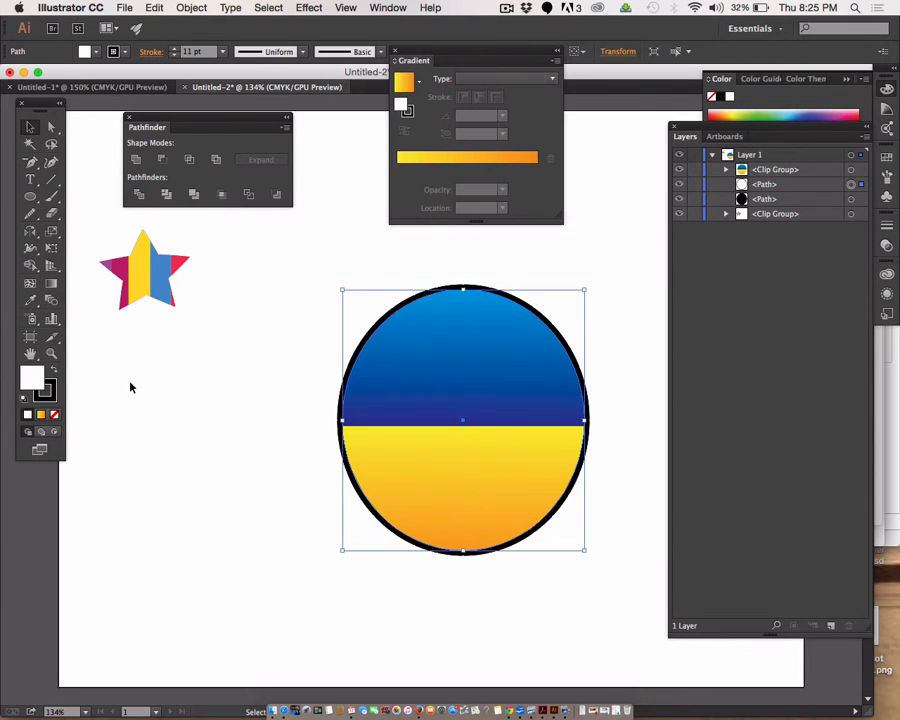
pyautogui.click(52, 400)
pyautogui.press('/')
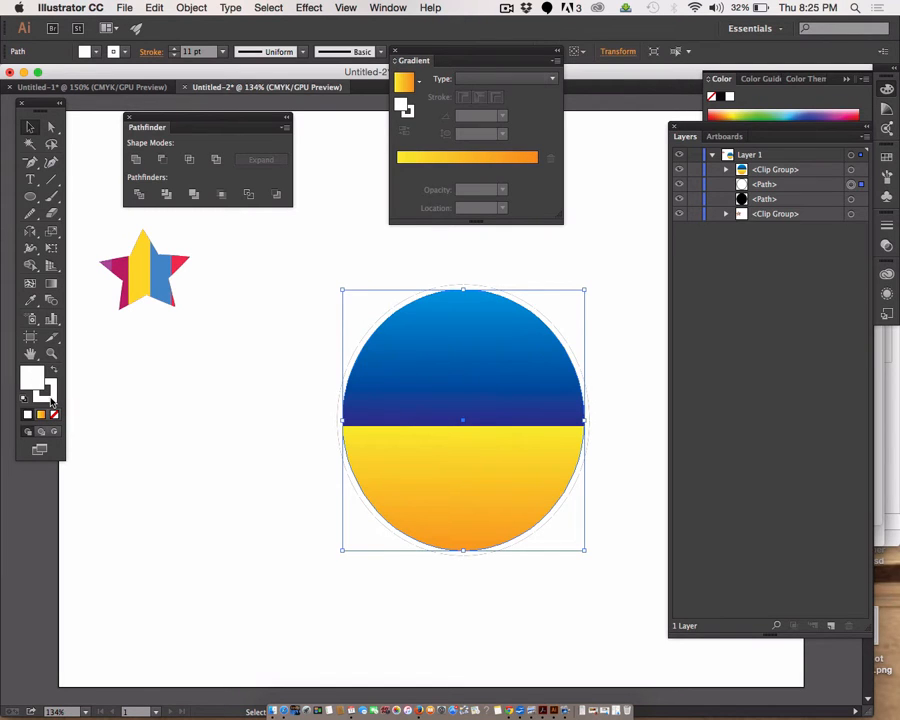
# Step: Reduce the white ellipse's stroke to 4 pt and deselect it
pyautogui.click(175, 55)
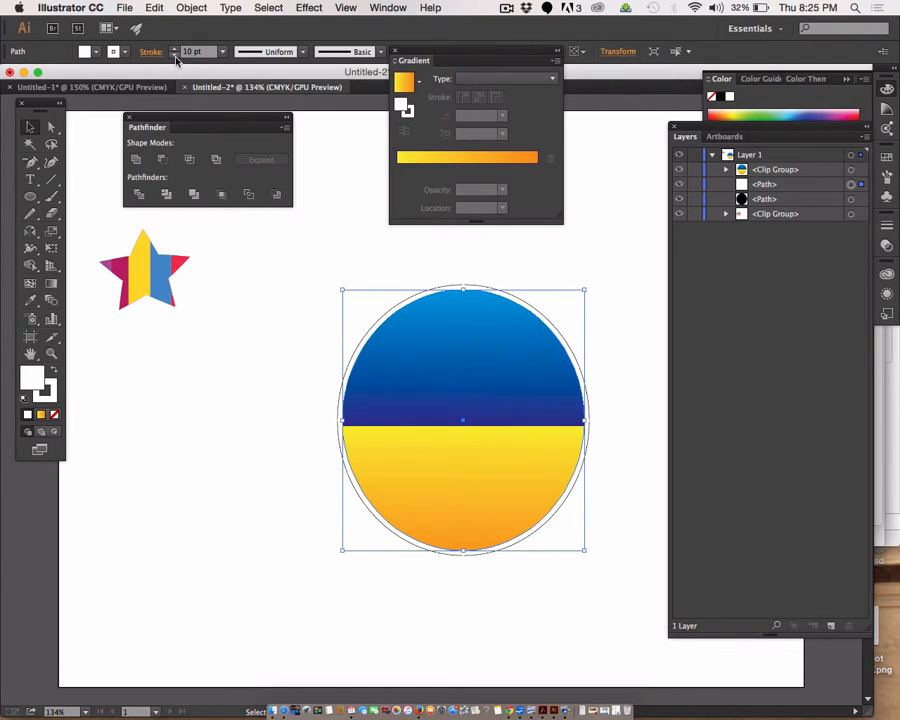
pyautogui.click(175, 55)
pyautogui.click(175, 55)
pyautogui.click(175, 56)
pyautogui.click(175, 56)
pyautogui.click(175, 56)
pyautogui.click(175, 56)
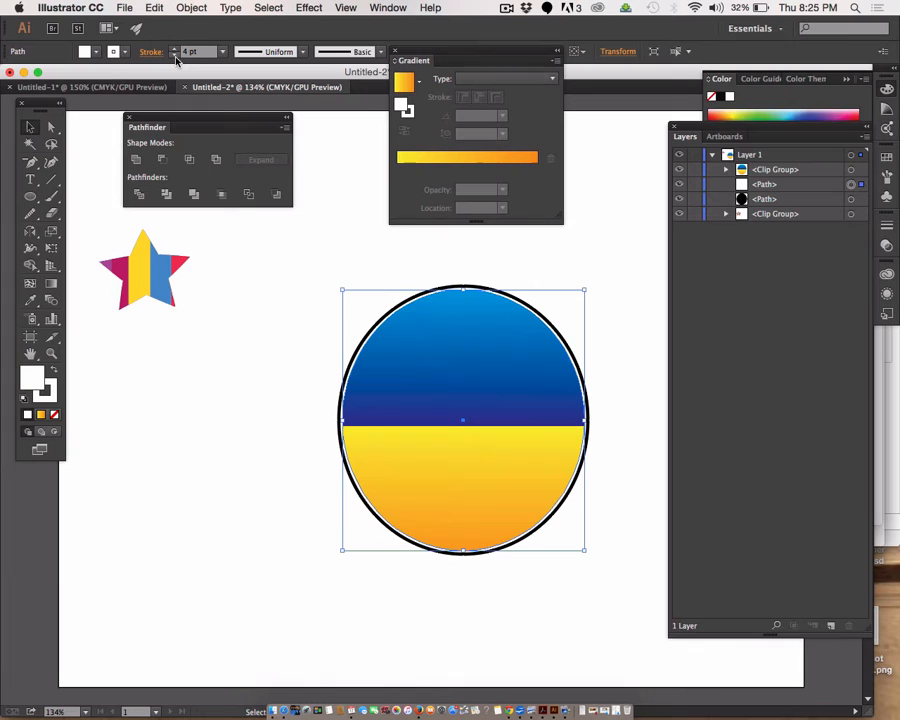
pyautogui.click(237, 321)
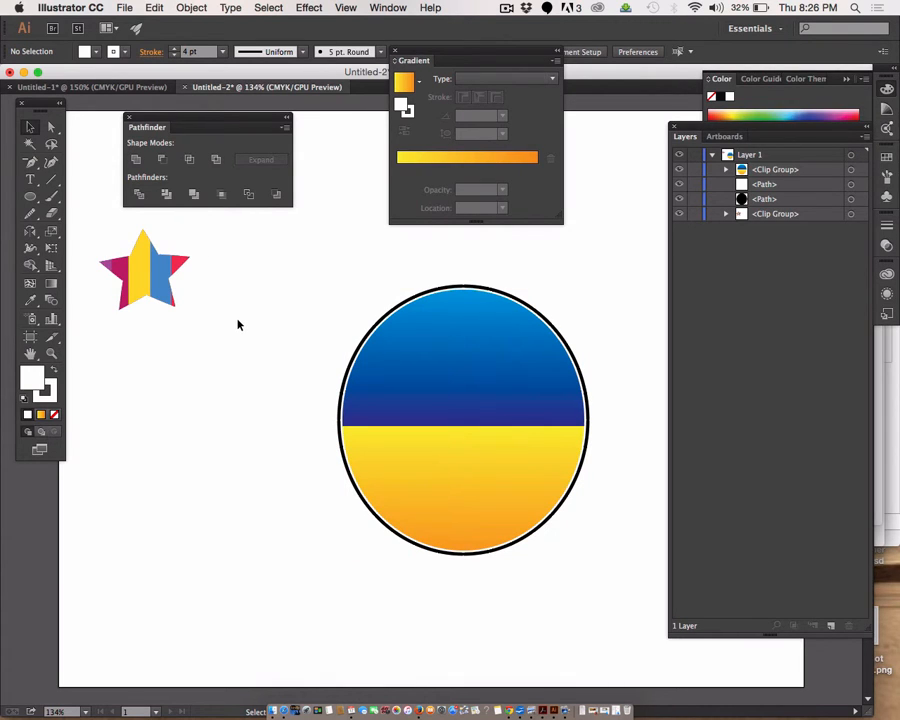
# Step: Select the black ellipse at the back, increase its stroke to 19 pt, and deselect it
pyautogui.click(851, 200)
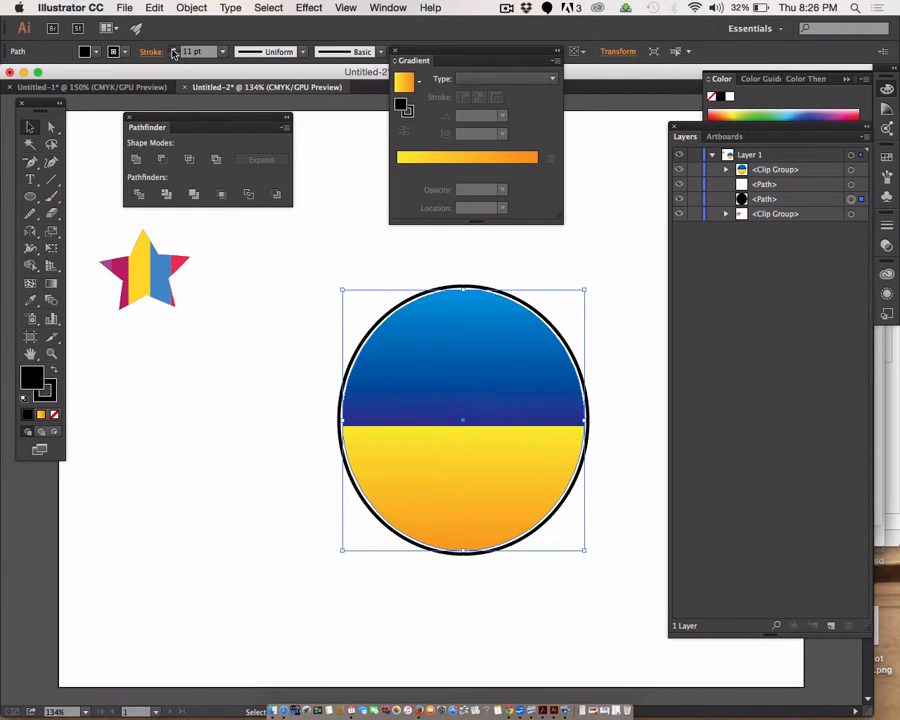
pyautogui.click(174, 48)
pyautogui.click(174, 48)
pyautogui.click(174, 48)
pyautogui.click(174, 48)
pyautogui.click(174, 48)
pyautogui.click(174, 48)
pyautogui.click(174, 48)
pyautogui.click(174, 48)
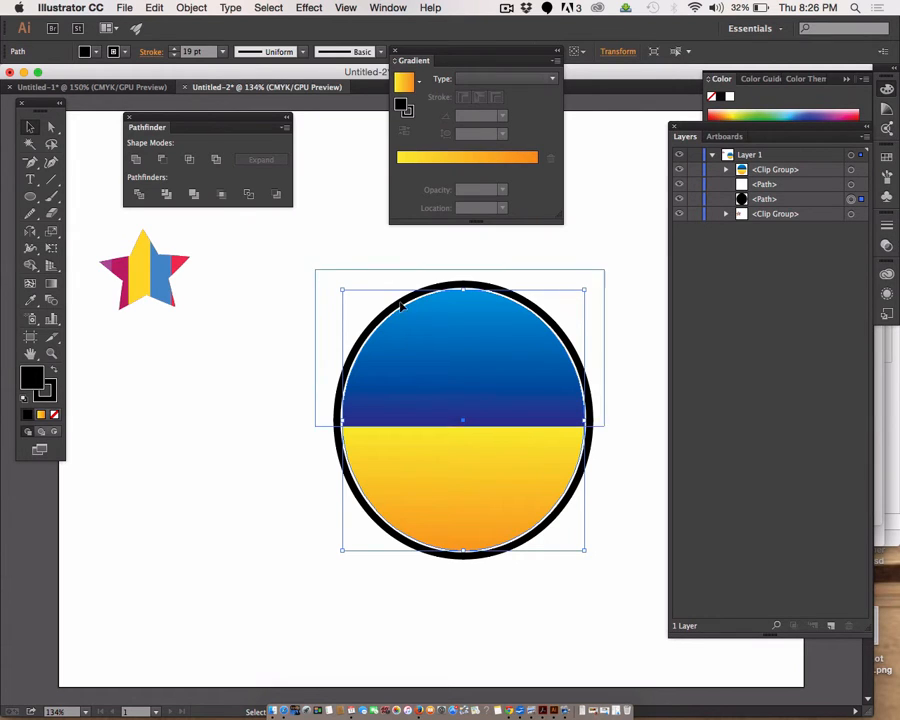
pyautogui.click(410, 258)
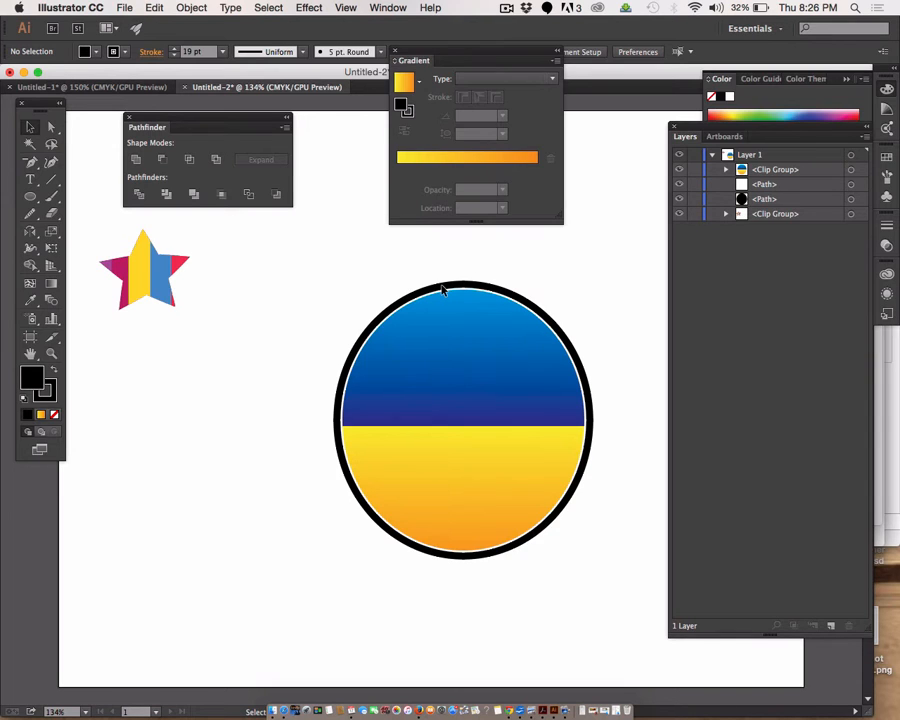
# Step: Select the black ellipse, the white ellipse and the gradient clip group in turn, and expand the group to inspect its contents
pyautogui.click(851, 200)
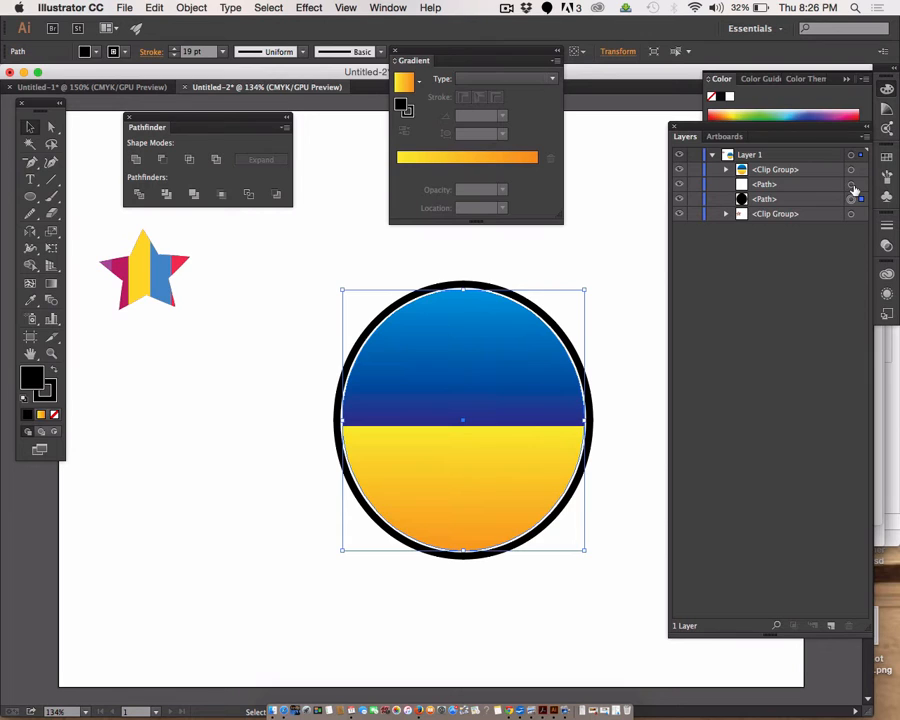
pyautogui.click(851, 185)
pyautogui.click(851, 170)
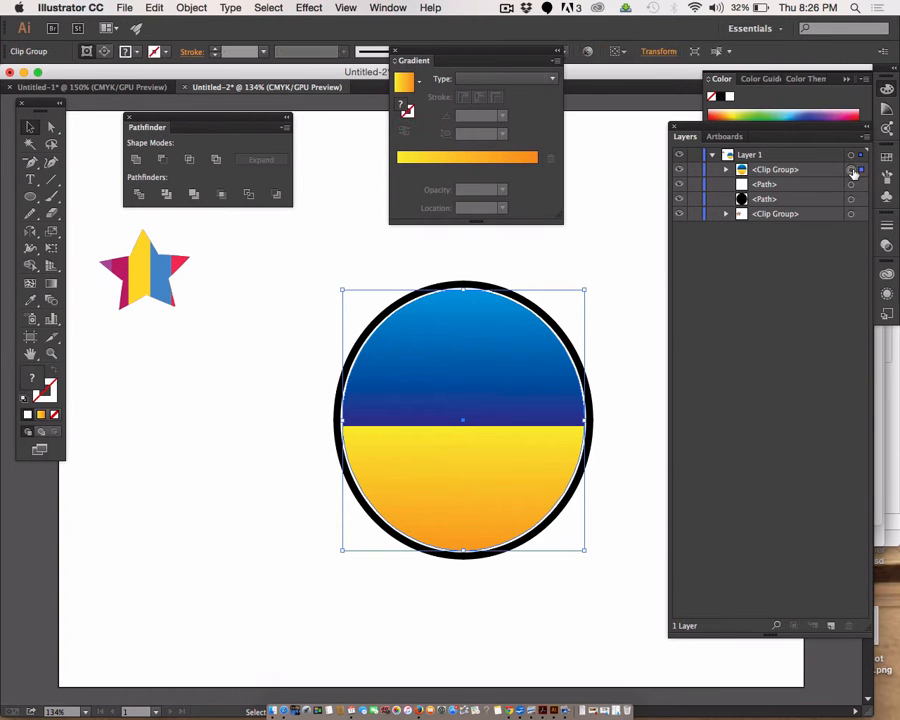
pyautogui.click(727, 170)
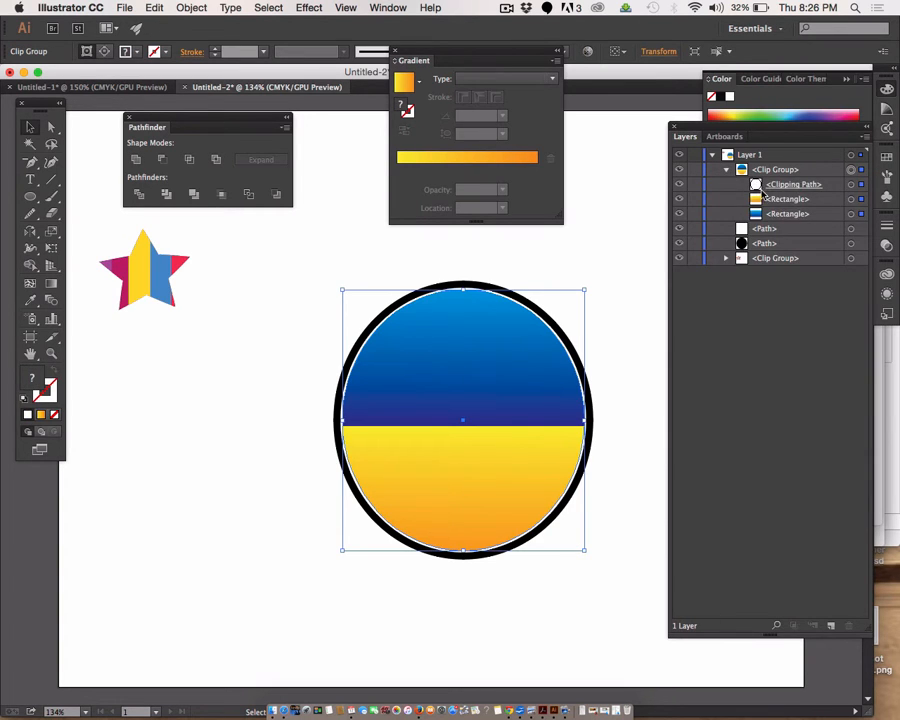
# Step: Move only the blue gradient rectangle inside the clip group rightward, uncovering the upper-left part of the ellipse behind it
pyautogui.click(790, 215)
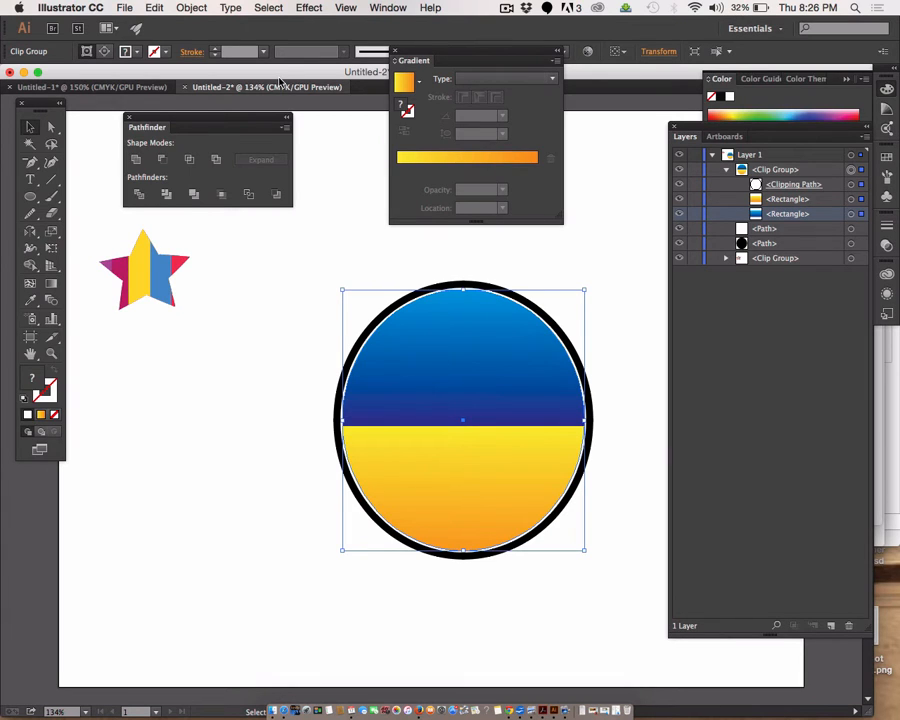
pyautogui.click(52, 127)
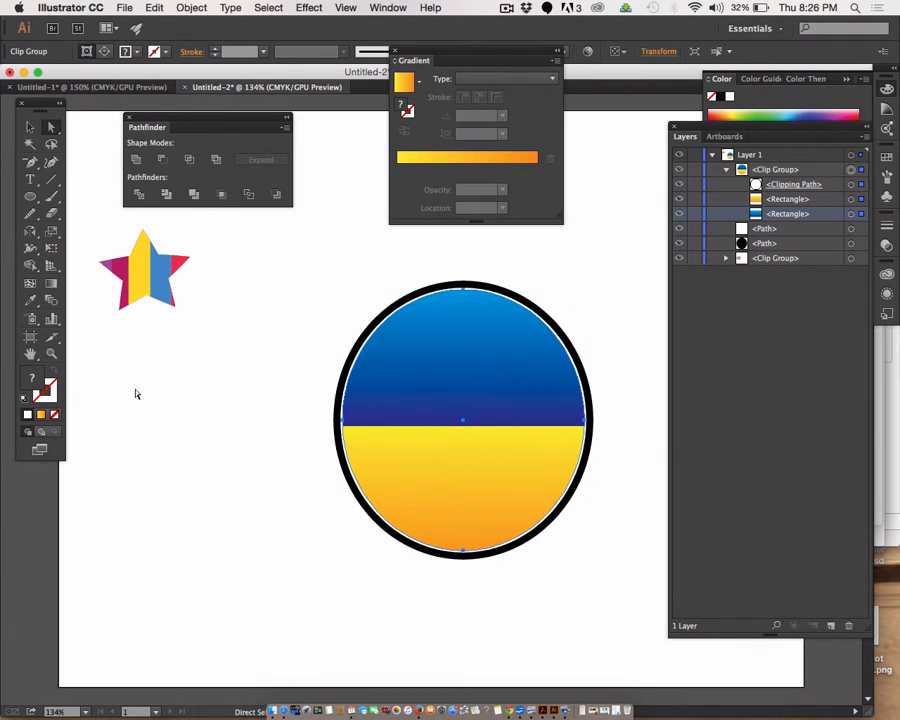
pyautogui.click(163, 418)
pyautogui.moveTo(448, 367); pyautogui.dragTo(540, 372)
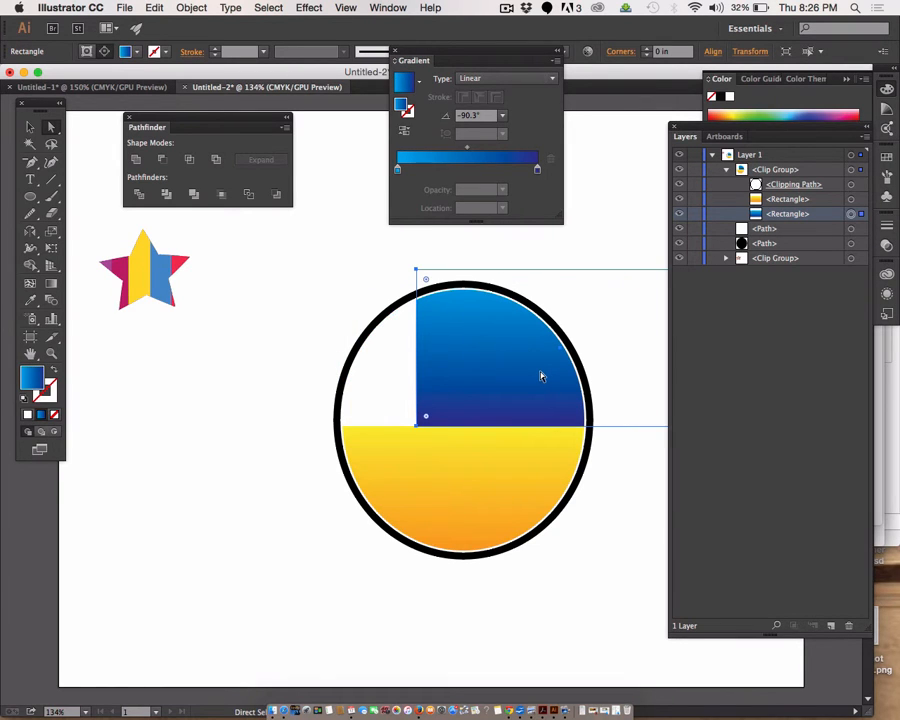
# Step: Fill the white ellipse behind the clip group with red (EF1653) and deselect it
pyautogui.click(380, 360)
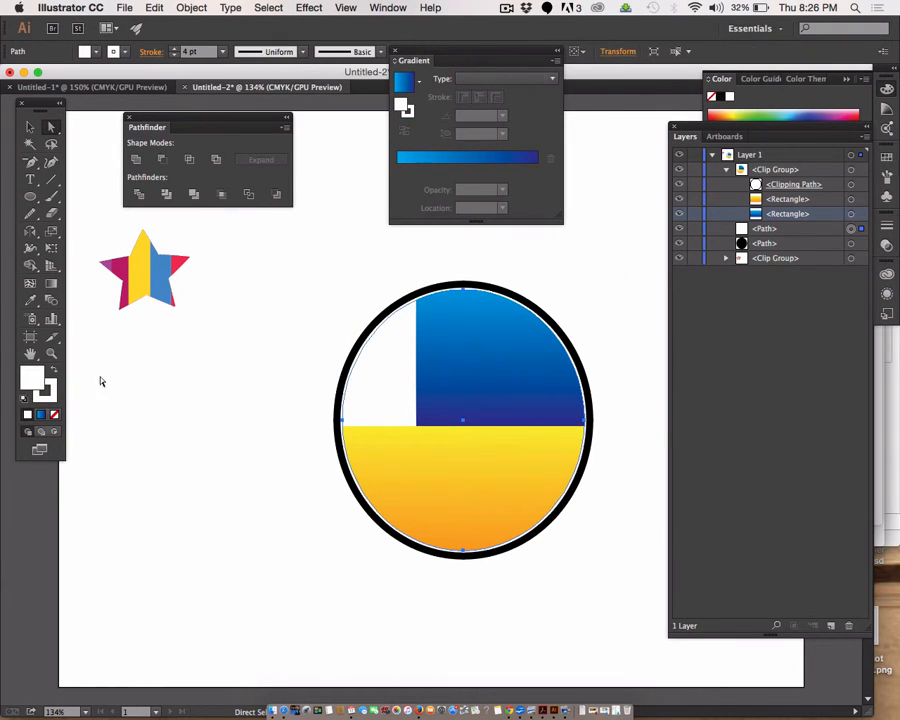
pyautogui.doubleClick(33, 380)
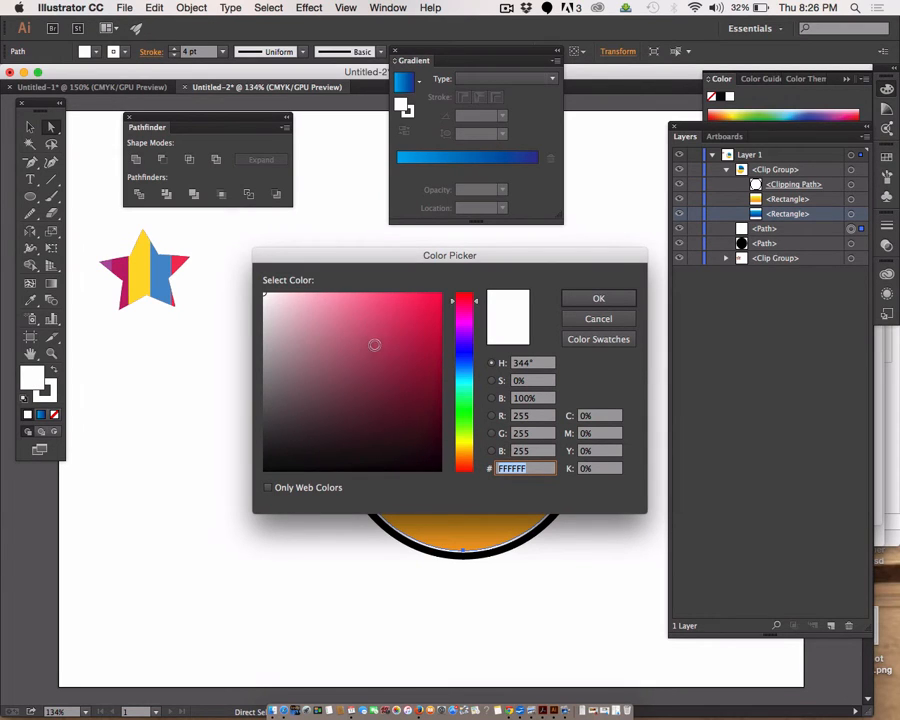
pyautogui.moveTo(372, 345); pyautogui.dragTo(426, 302)
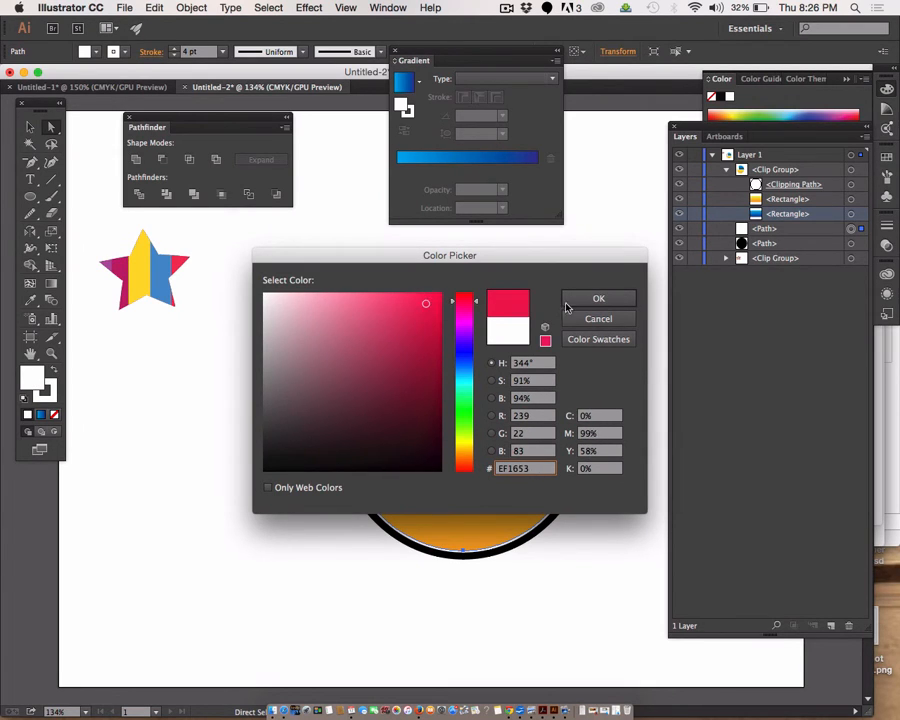
pyautogui.click(629, 301)
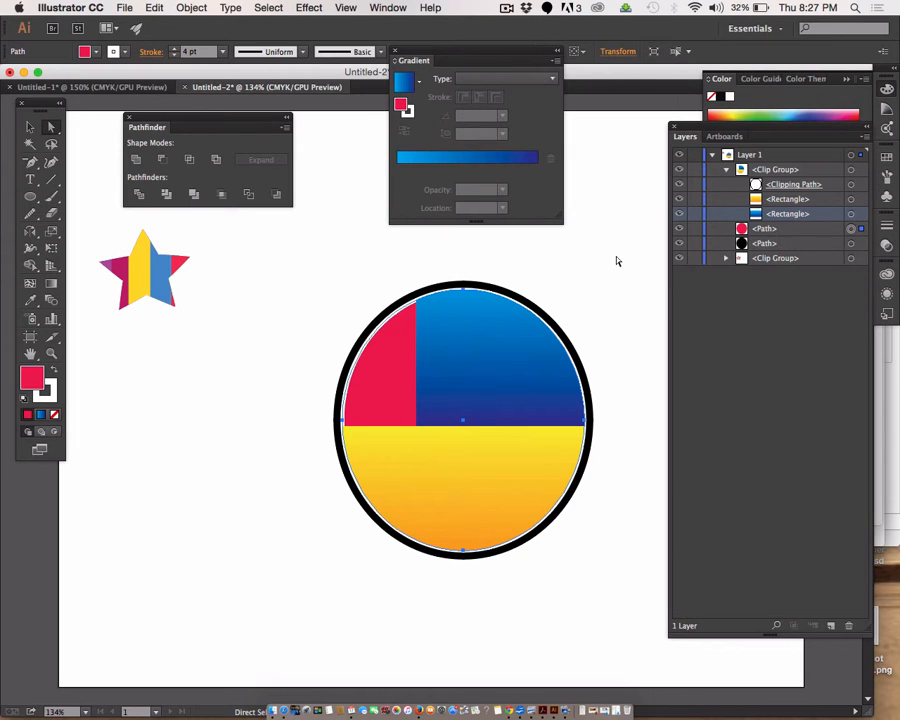
pyautogui.click(646, 297)
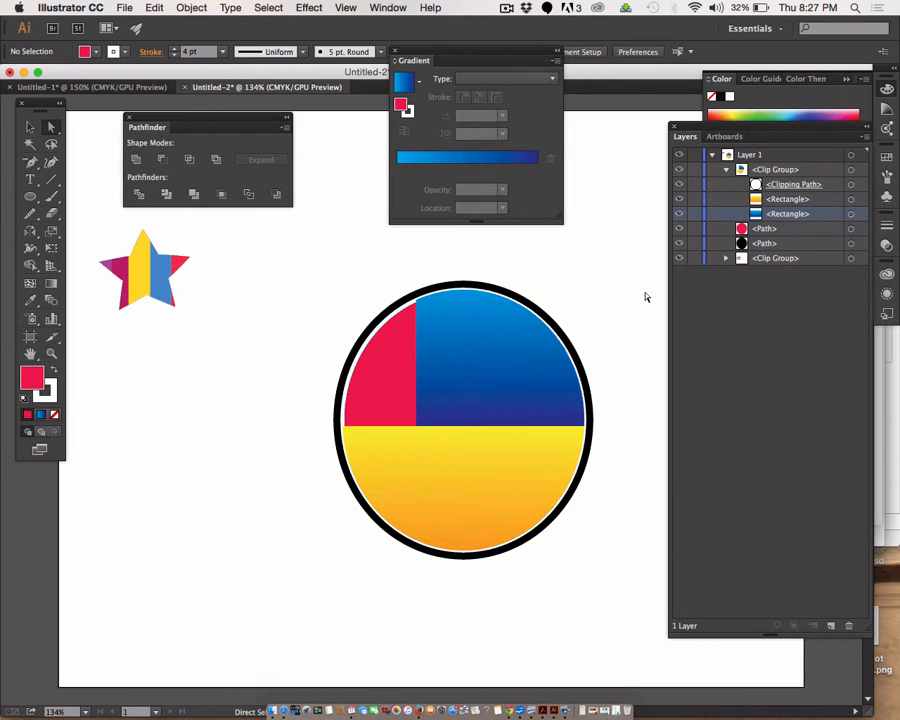
# Step: Apply the red ellipse's fill color to its white stroke as well, and deselect it
pyautogui.click(395, 347)
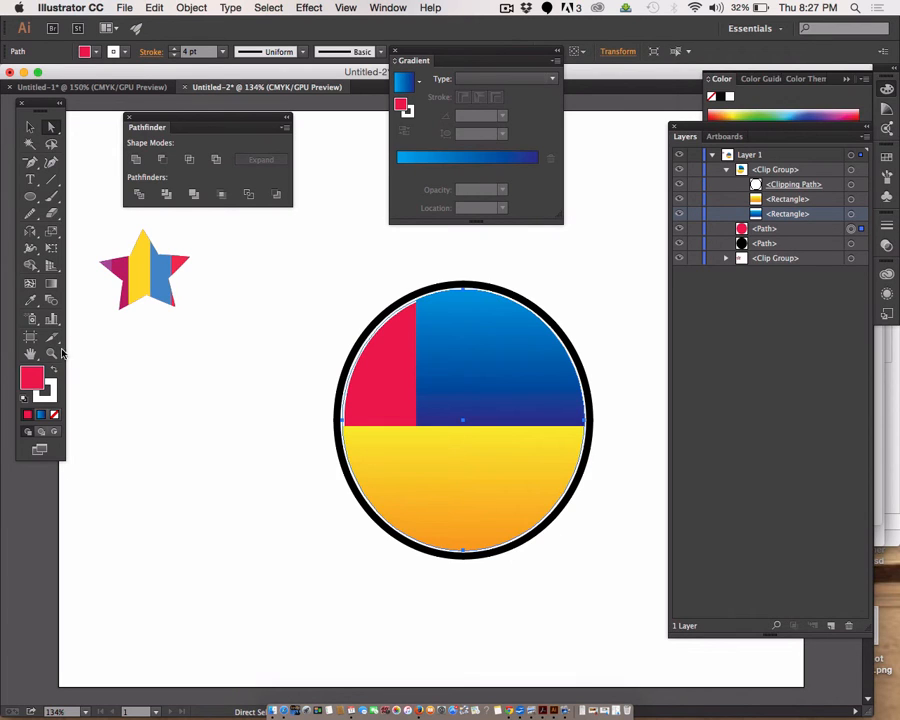
pyautogui.moveTo(36, 377); pyautogui.dragTo(51, 395)
pyautogui.click(238, 441)
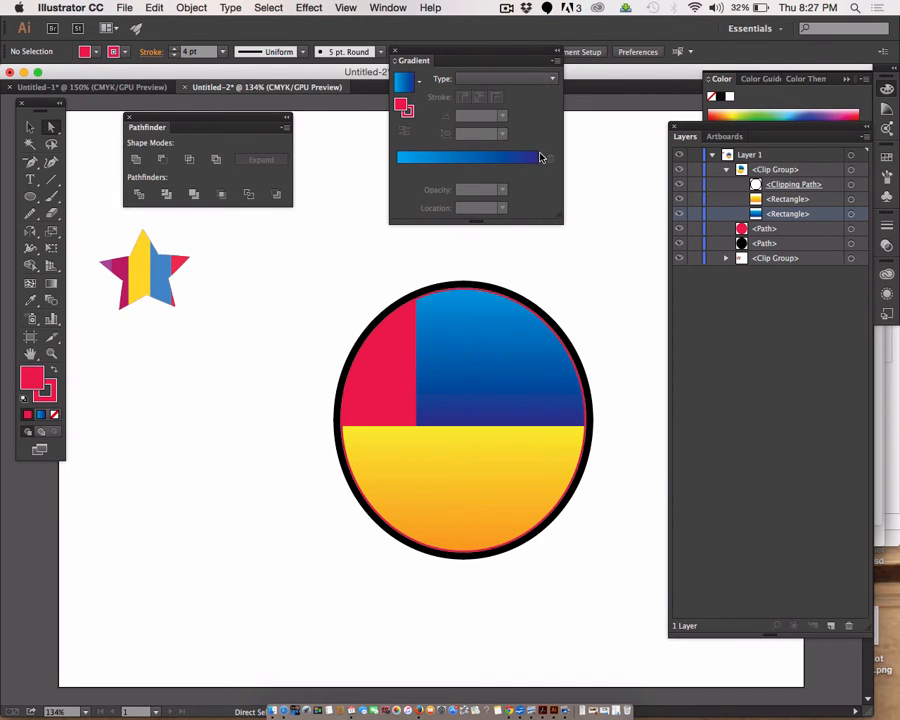
pyautogui.click(507, 8)
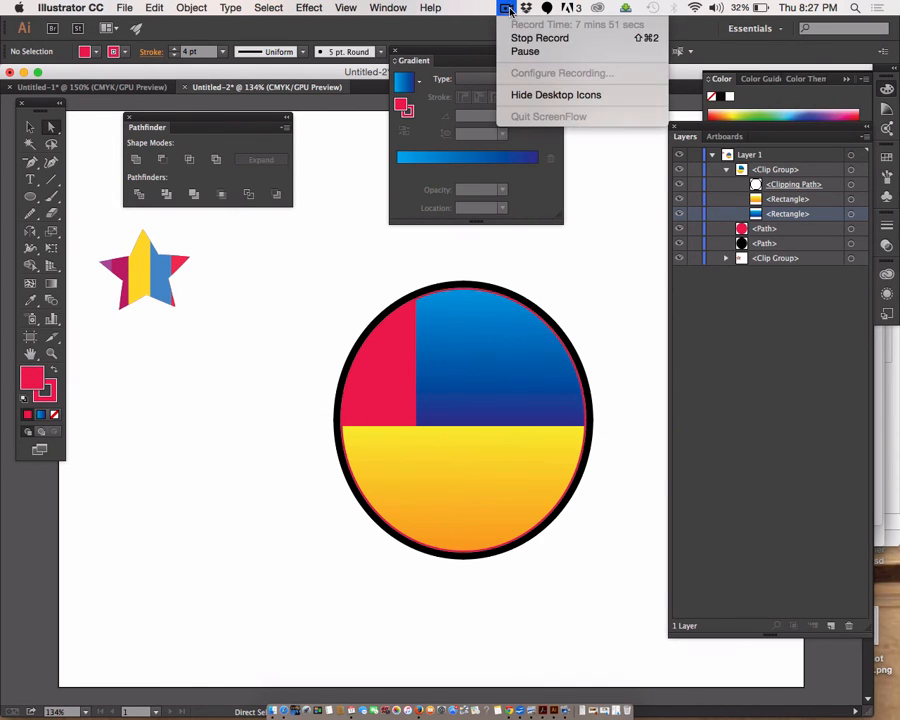